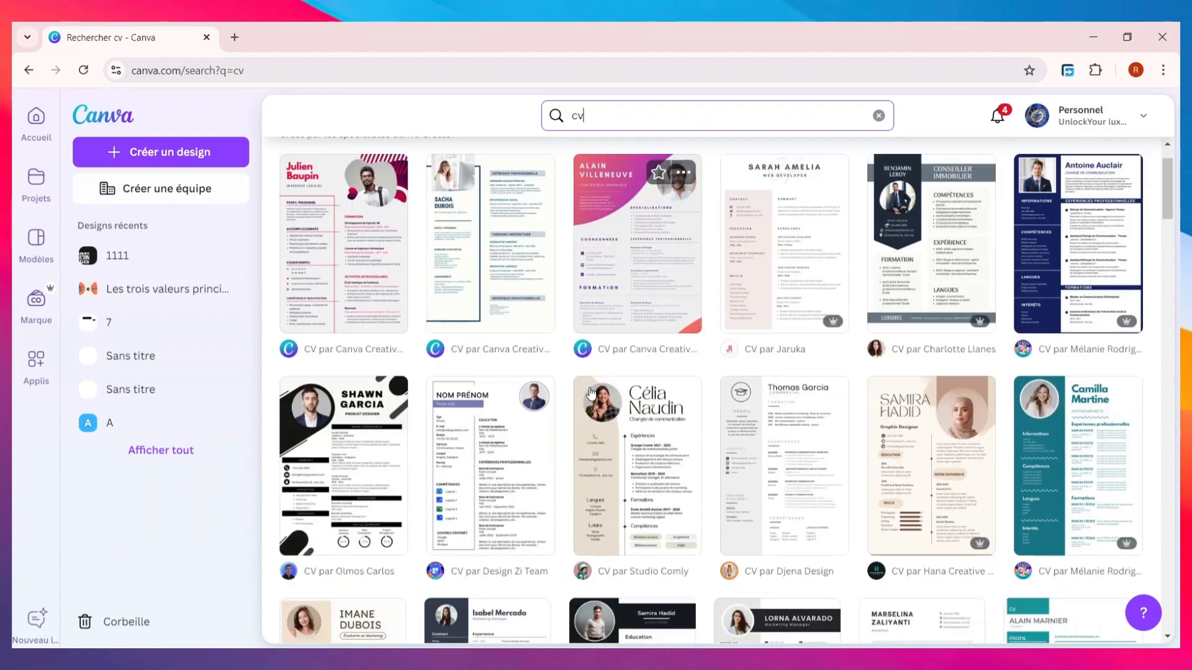
- Browse the CV template search results and compare the available layouts
{"action": "scroll", "coordinate": [681, 427], "scroll_direction": "up", "scroll_amount": 5}
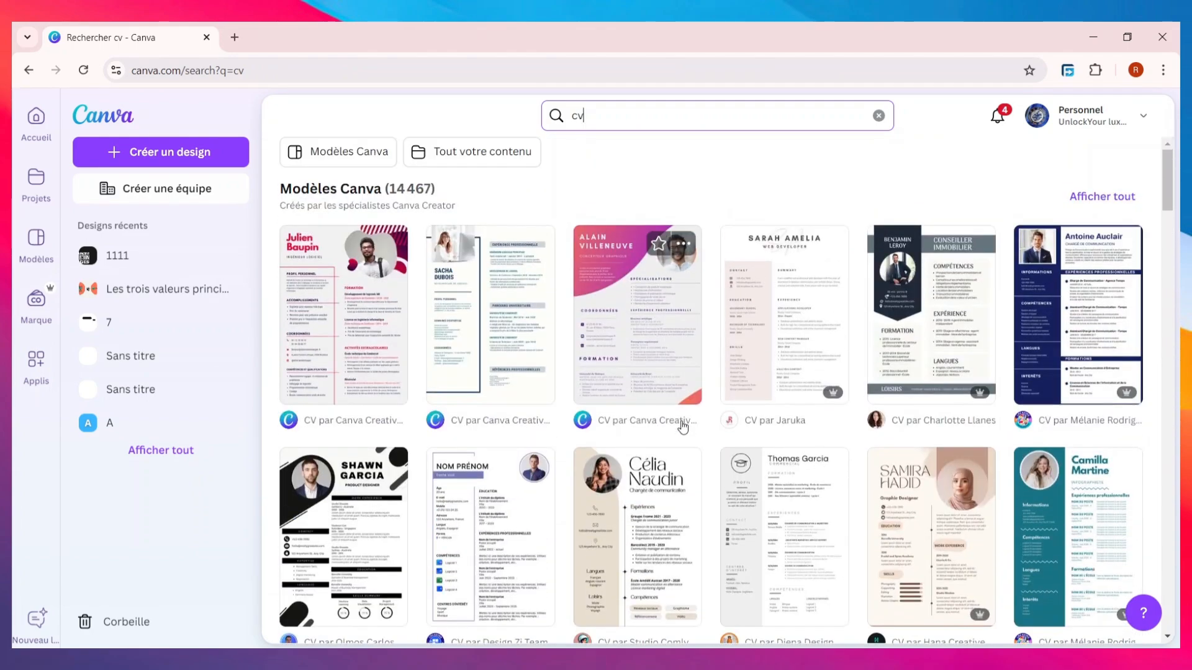
{"action": "scroll", "coordinate": [677, 435], "scroll_direction": "down", "scroll_amount": 11}
{"action": "scroll", "coordinate": [674, 458], "scroll_direction": "down", "scroll_amount": 14}
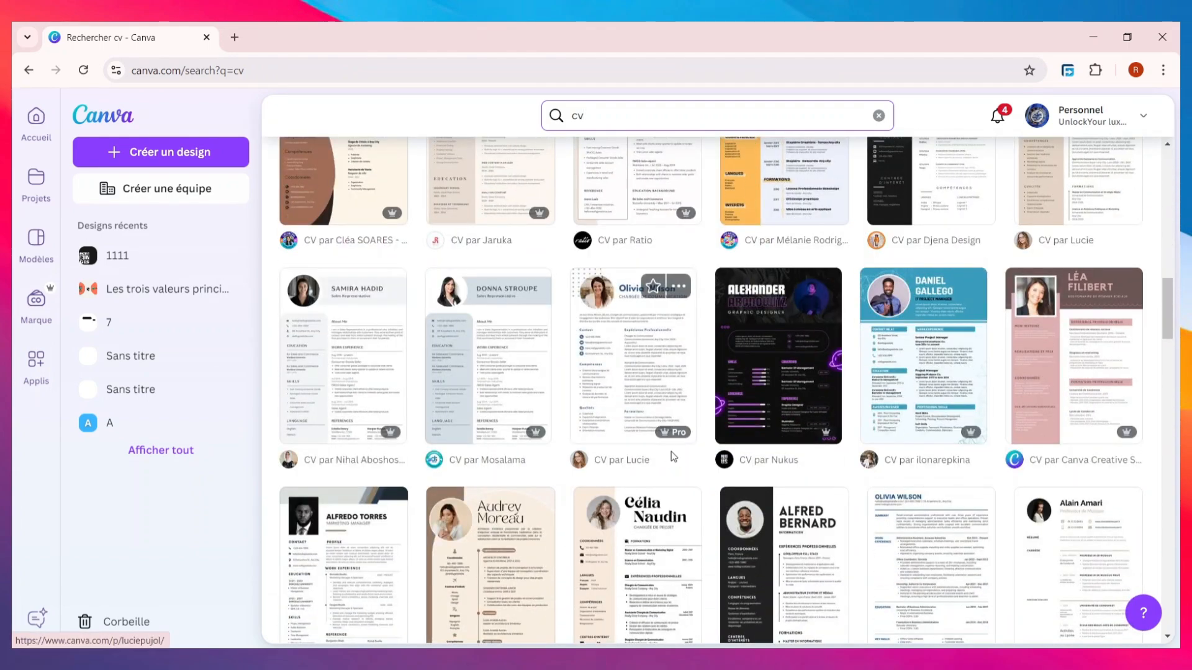
{"action": "scroll", "coordinate": [533, 413], "scroll_direction": "up", "scroll_amount": 17}
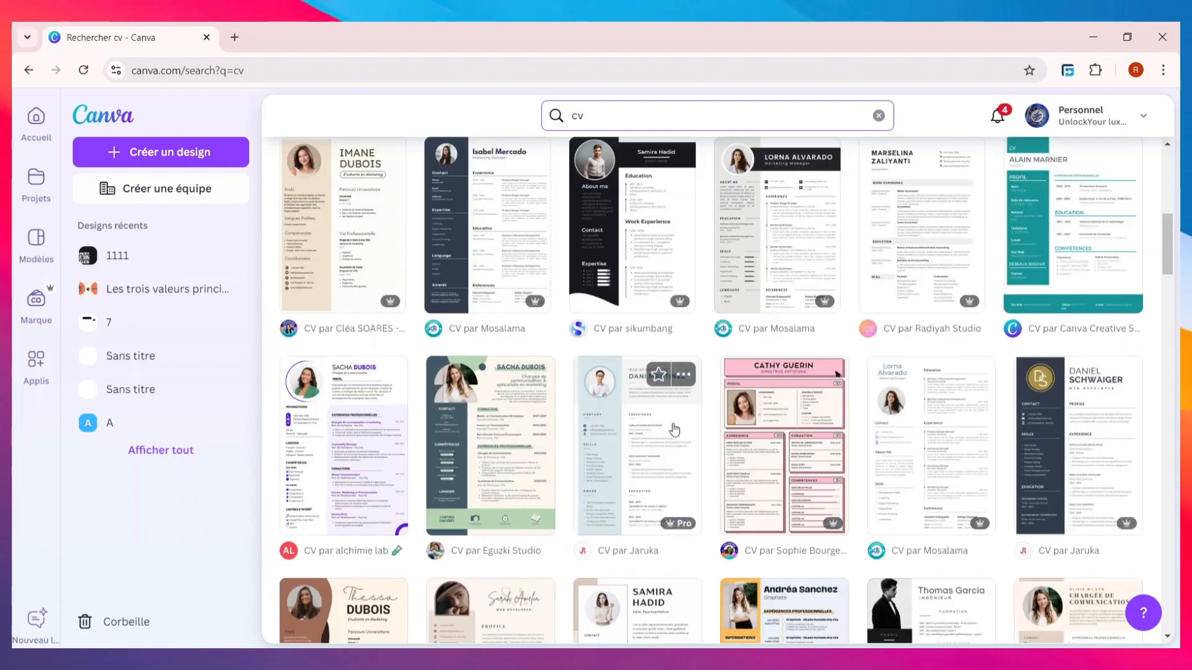
{"action": "scroll", "coordinate": [670, 419], "scroll_direction": "down", "scroll_amount": 6}
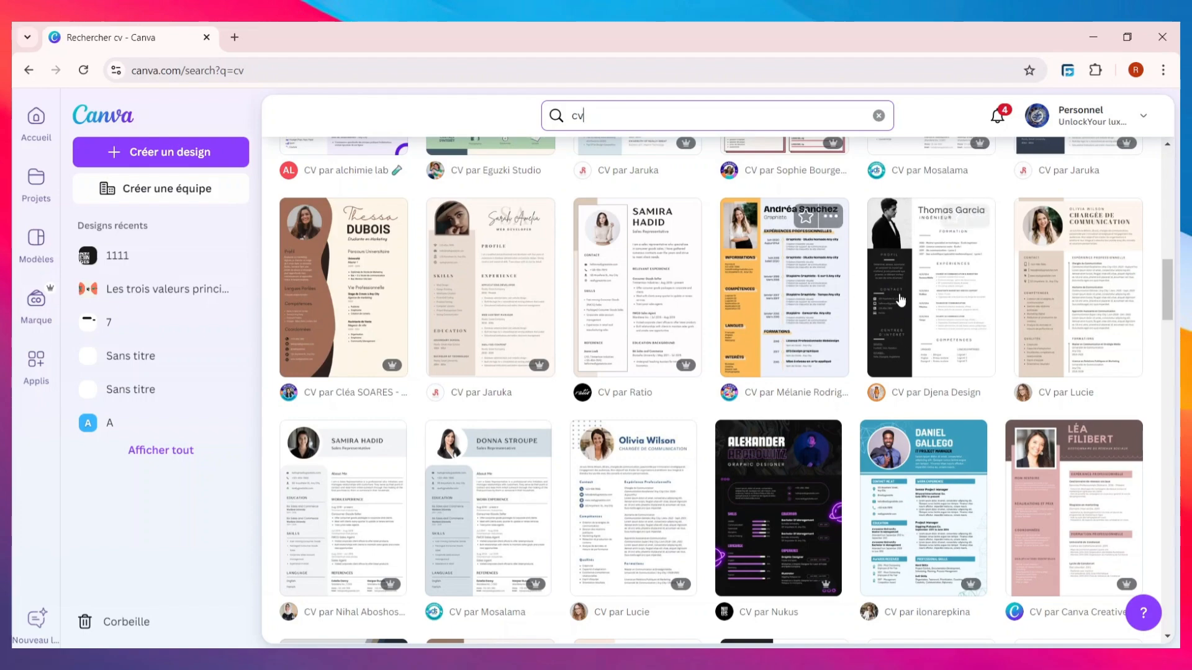
{"action": "scroll", "coordinate": [769, 345], "scroll_direction": "down", "scroll_amount": 4}
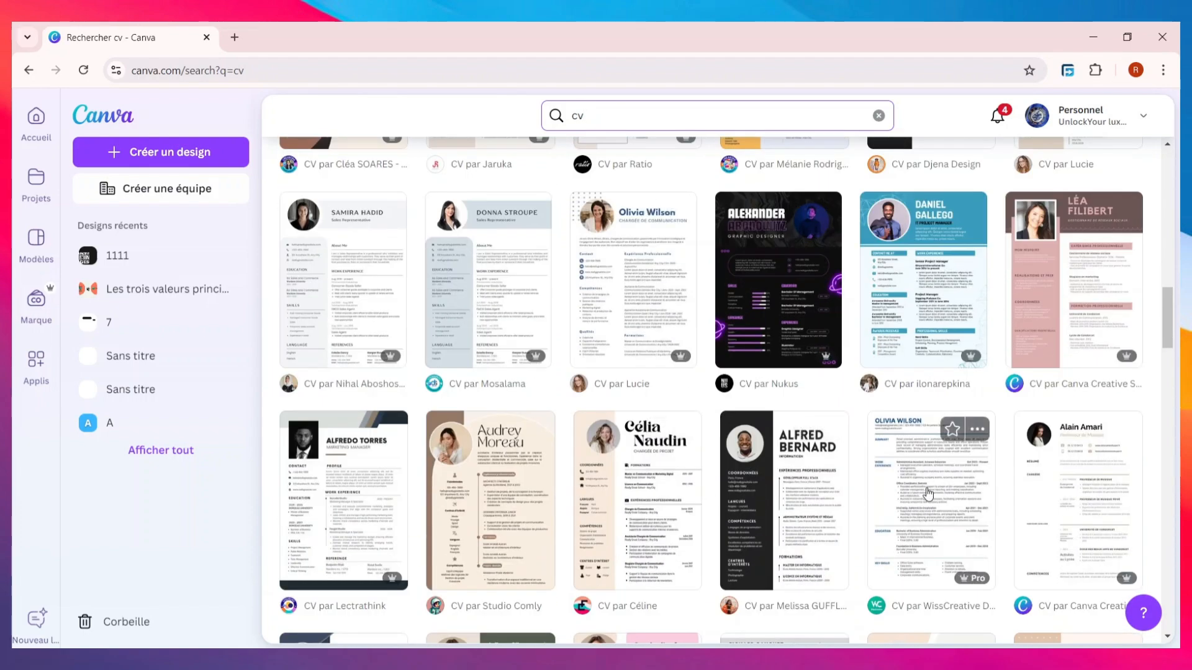
{"action": "scroll", "coordinate": [928, 494], "scroll_direction": "down", "scroll_amount": 3}
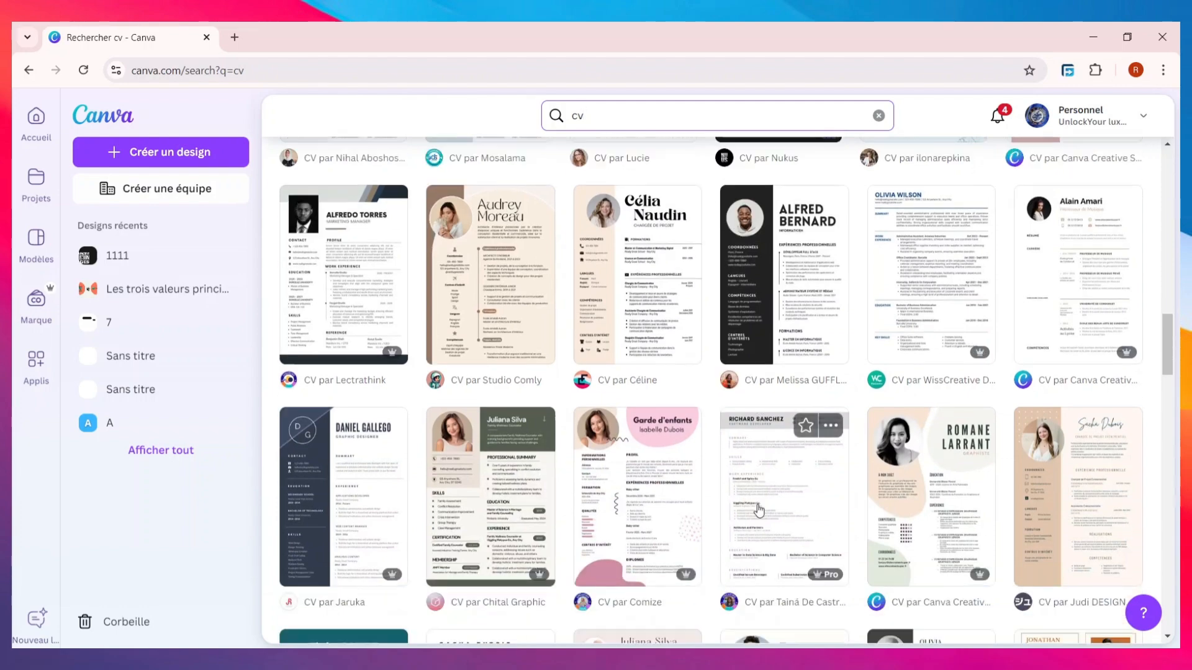
{"action": "scroll", "coordinate": [759, 510], "scroll_direction": "down", "scroll_amount": 3}
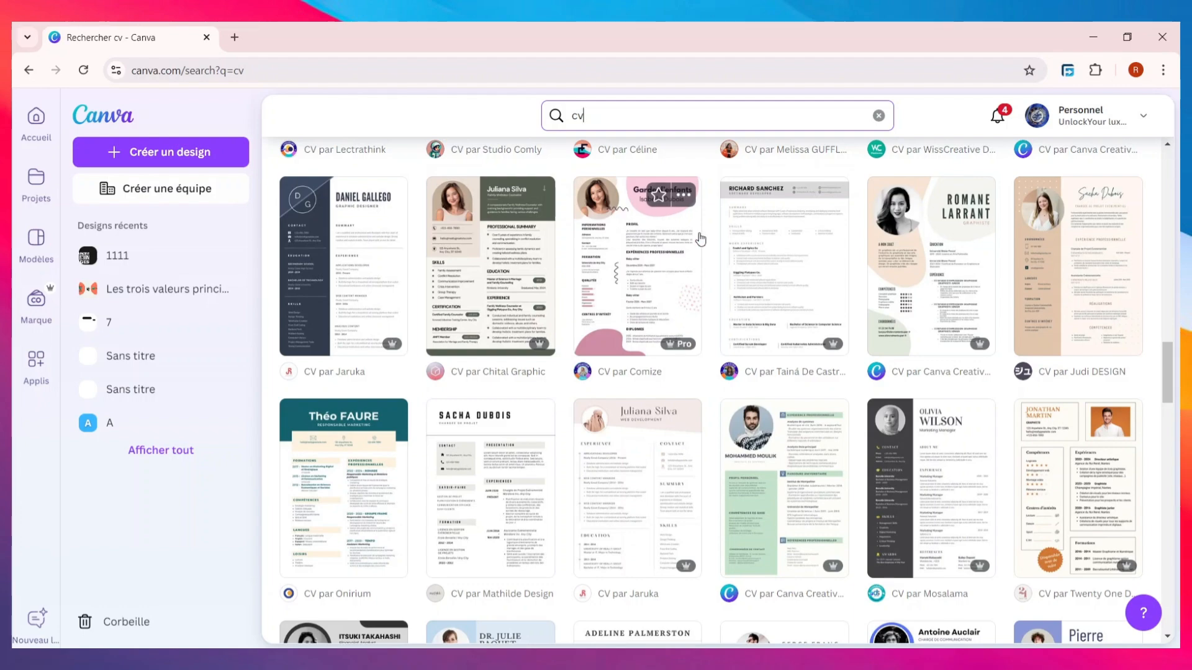
{"action": "scroll", "coordinate": [618, 251], "scroll_direction": "down", "scroll_amount": 7}
{"action": "scroll", "coordinate": [496, 292], "scroll_direction": "down", "scroll_amount": 1}
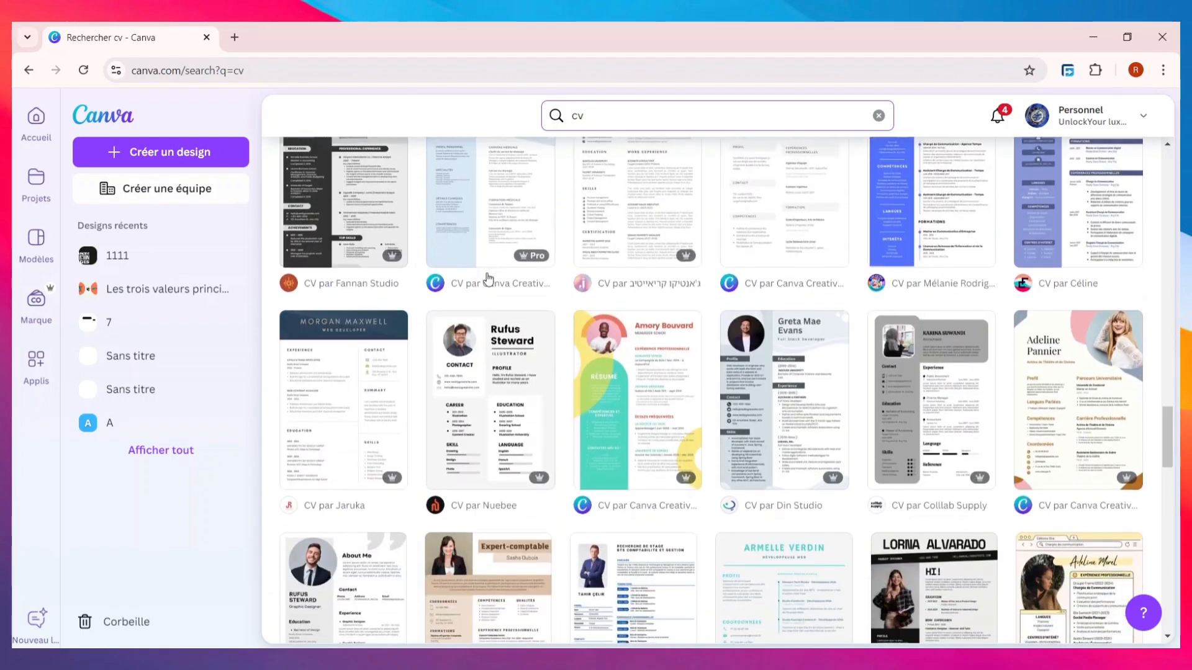
{"action": "scroll", "coordinate": [505, 338], "scroll_direction": "up", "scroll_amount": 2}
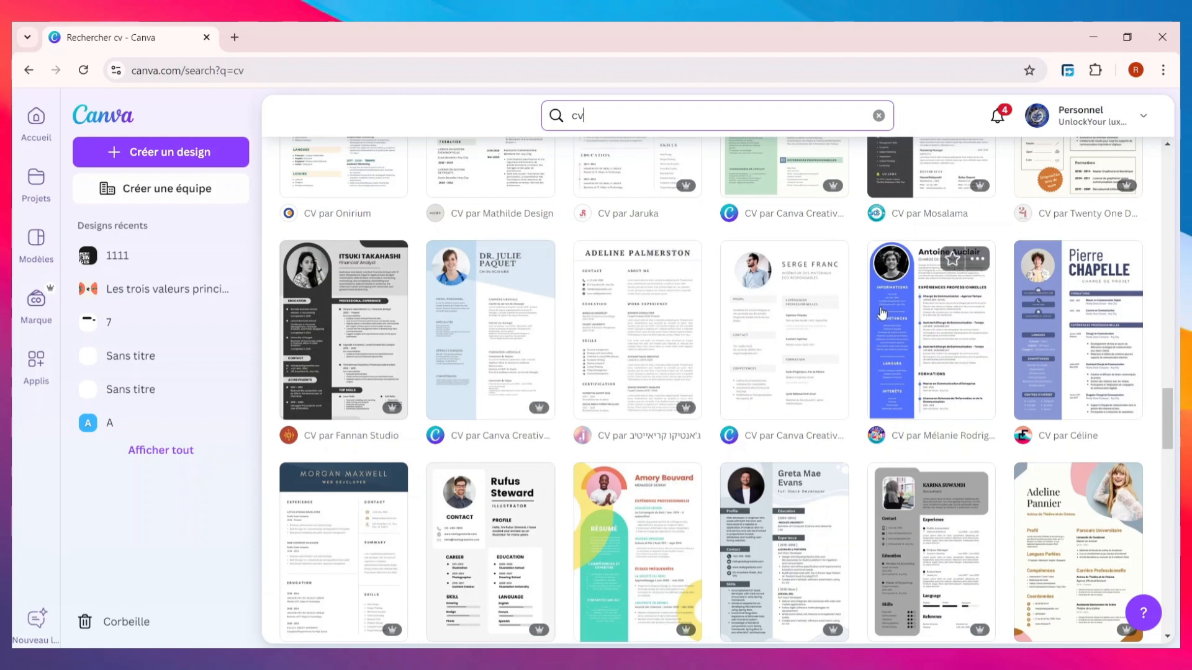
{"action": "scroll", "coordinate": [733, 298], "scroll_direction": "down", "scroll_amount": 5}
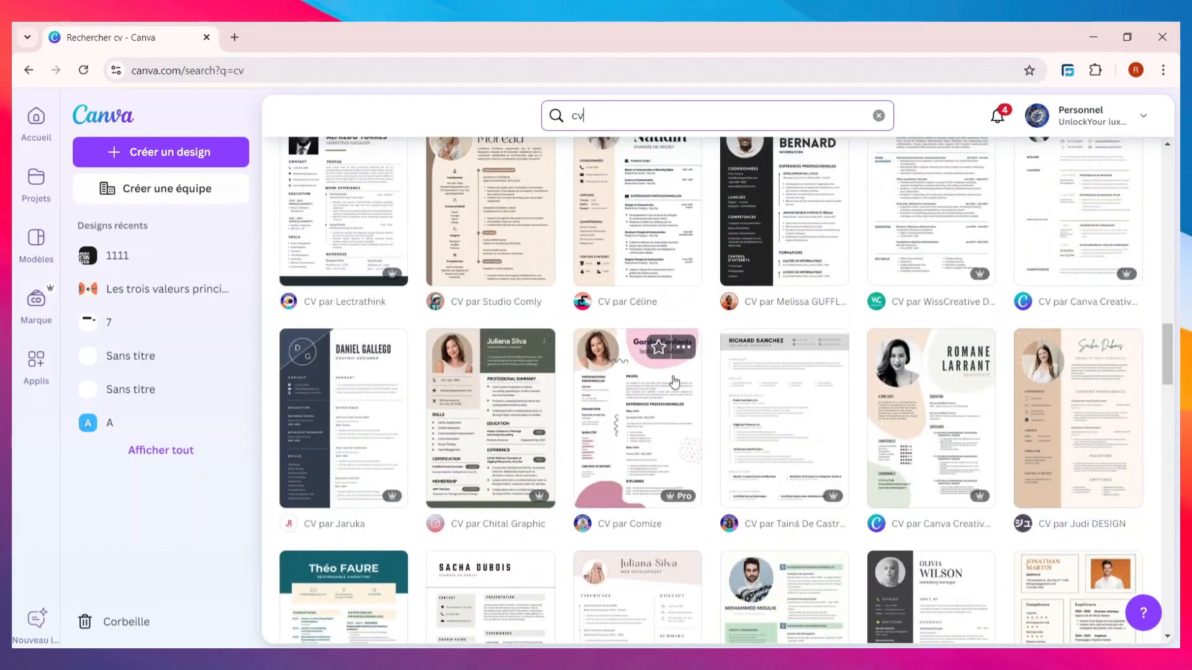
{"action": "scroll", "coordinate": [675, 381], "scroll_direction": "down", "scroll_amount": 3}
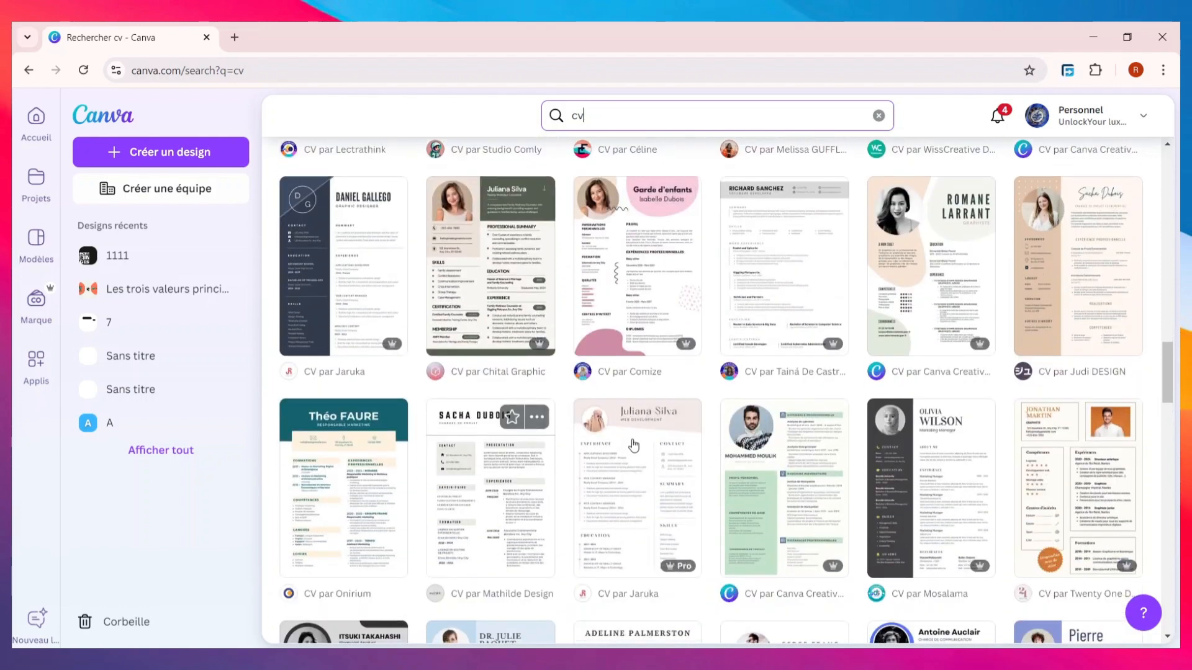
{"action": "scroll", "coordinate": [646, 455], "scroll_direction": "down", "scroll_amount": 5}
{"action": "scroll", "coordinate": [660, 454], "scroll_direction": "down", "scroll_amount": 2}
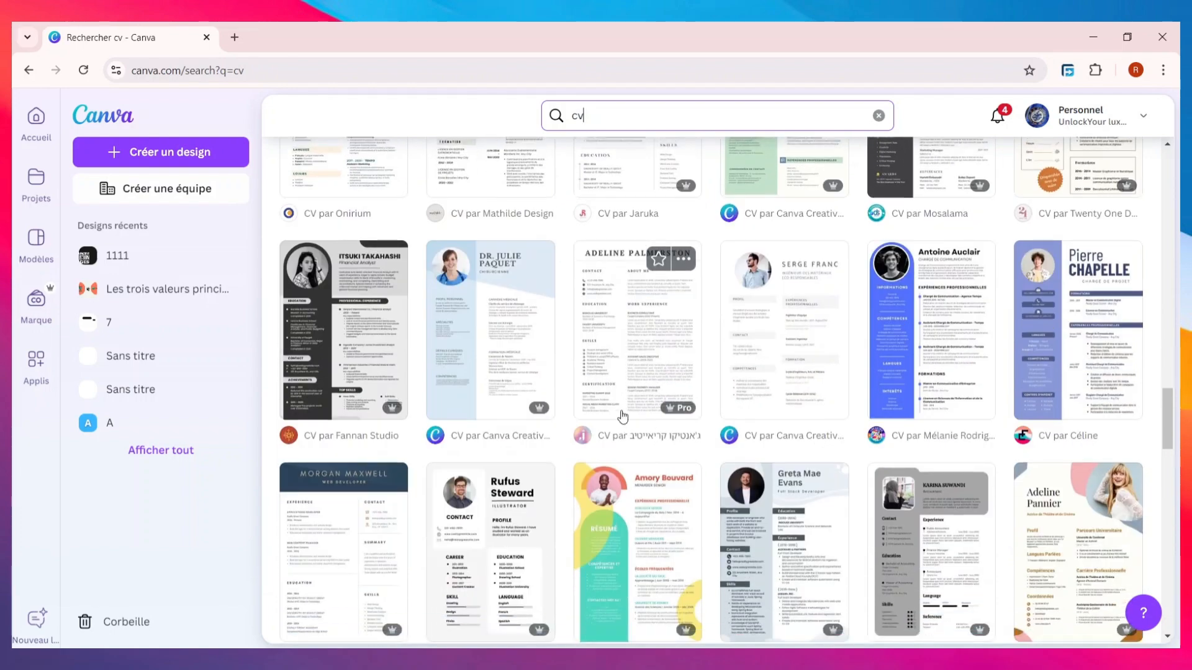
- Open the preview of the Black and White Corporate Resume template and examine the related templates listed with it
{"action": "left_click", "coordinate": [631, 340]}
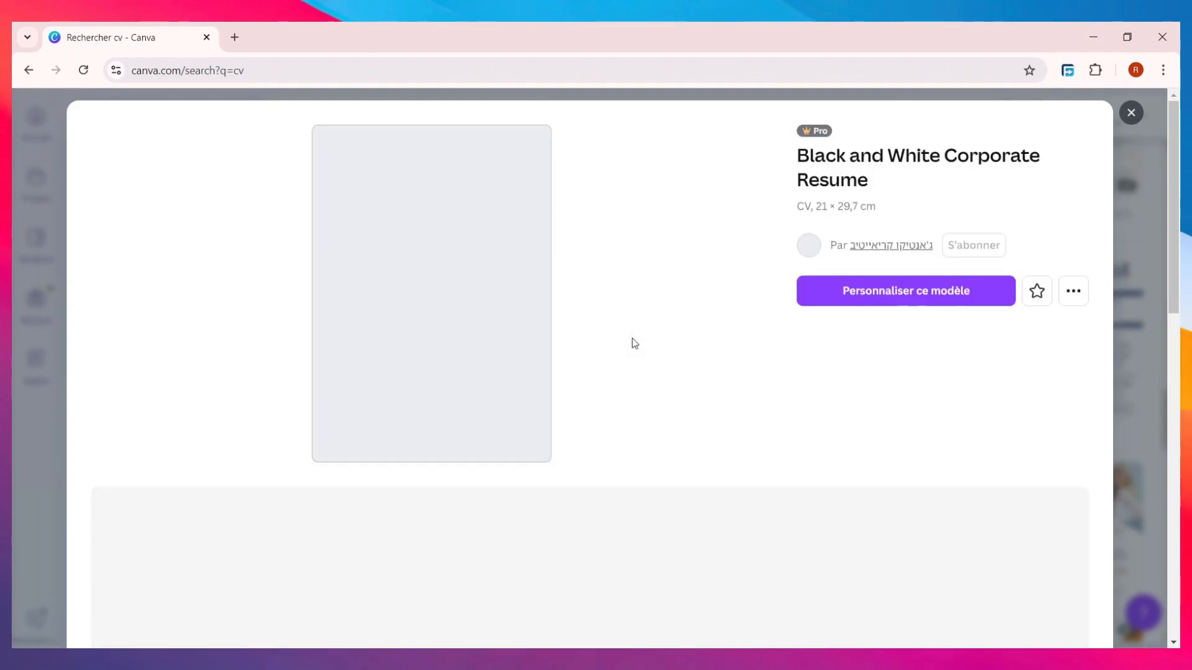
{"action": "scroll", "coordinate": [632, 338], "scroll_direction": "down", "scroll_amount": 6}
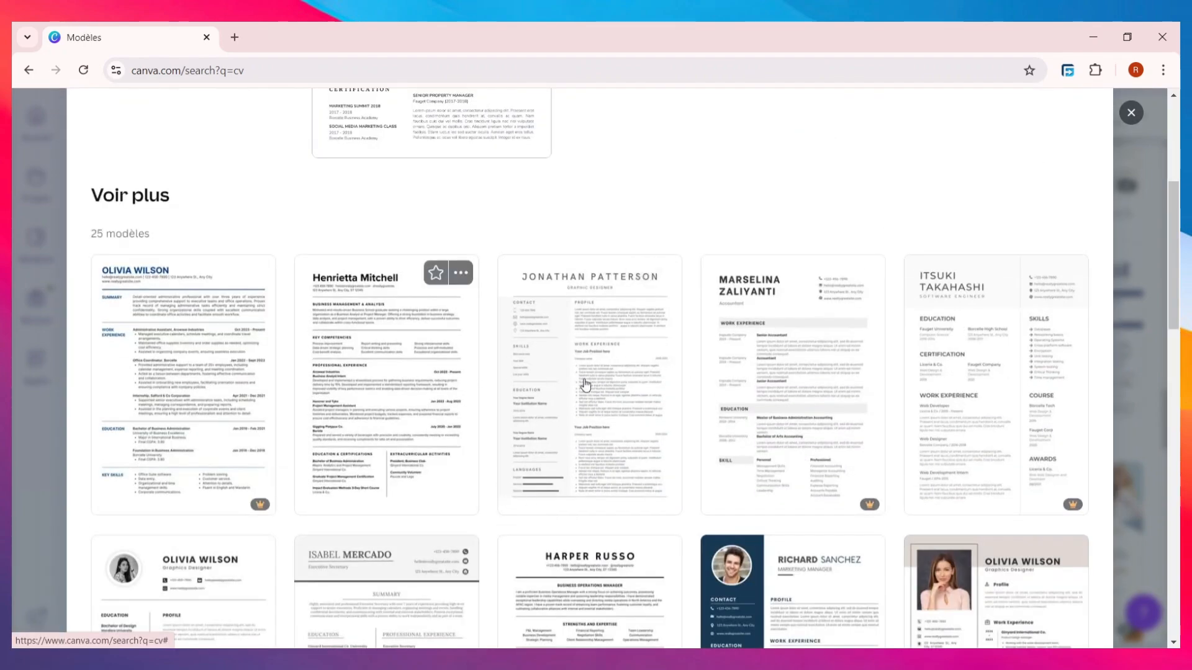
{"action": "scroll", "coordinate": [627, 402], "scroll_direction": "down", "scroll_amount": 1}
{"action": "scroll", "coordinate": [626, 404], "scroll_direction": "down", "scroll_amount": 3}
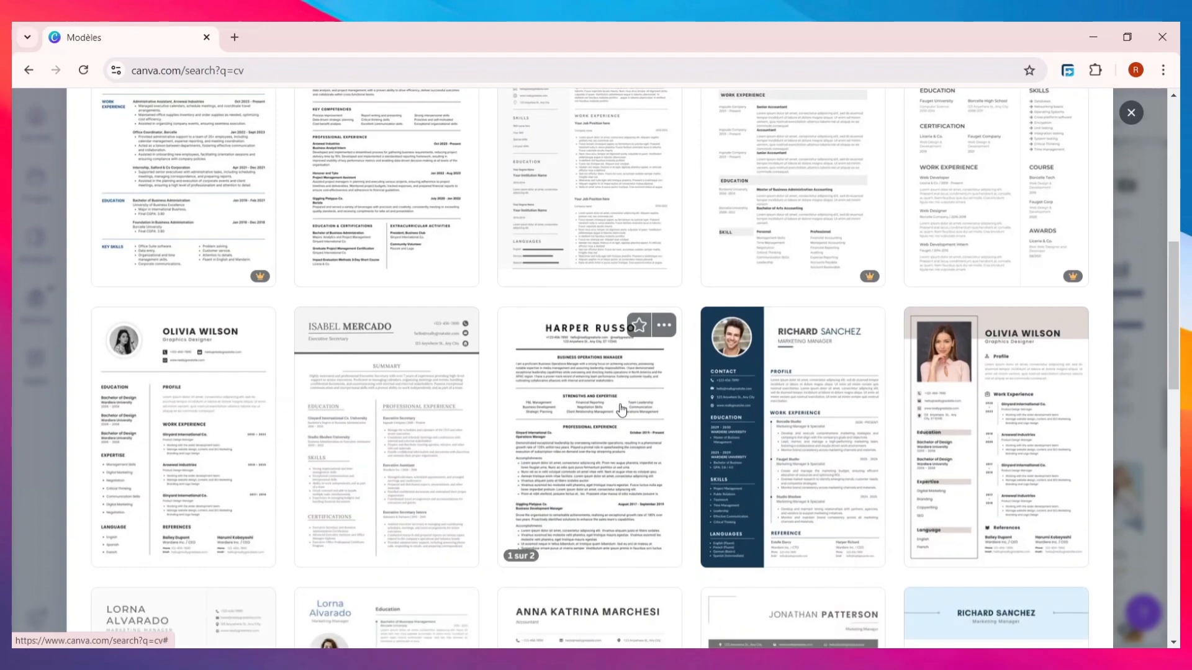
{"action": "scroll", "coordinate": [621, 408], "scroll_direction": "down", "scroll_amount": 1}
{"action": "scroll", "coordinate": [619, 410], "scroll_direction": "up", "scroll_amount": 3}
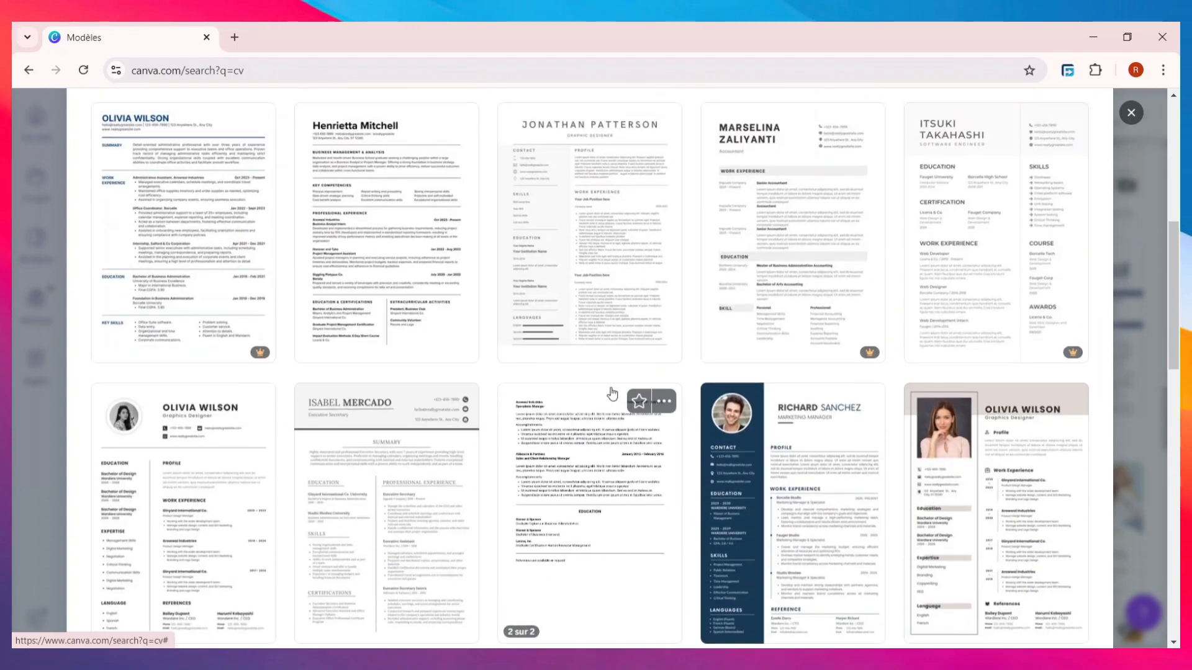
{"action": "scroll", "coordinate": [579, 372], "scroll_direction": "down", "scroll_amount": 8}
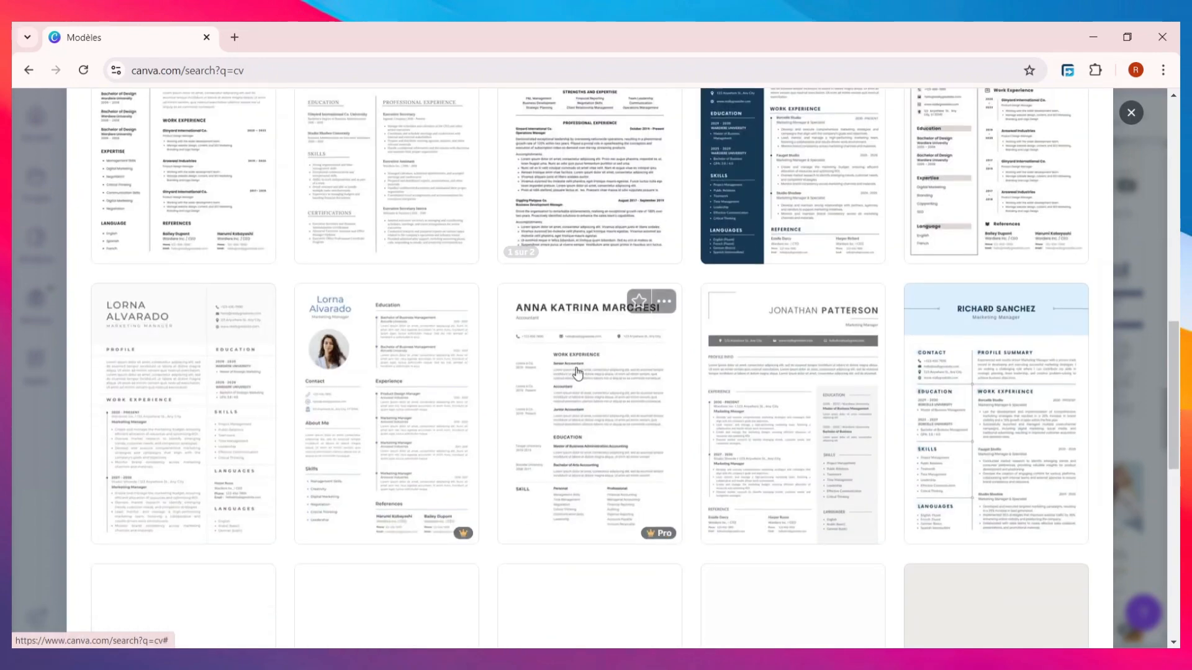
{"action": "scroll", "coordinate": [596, 398], "scroll_direction": "up", "scroll_amount": 11}
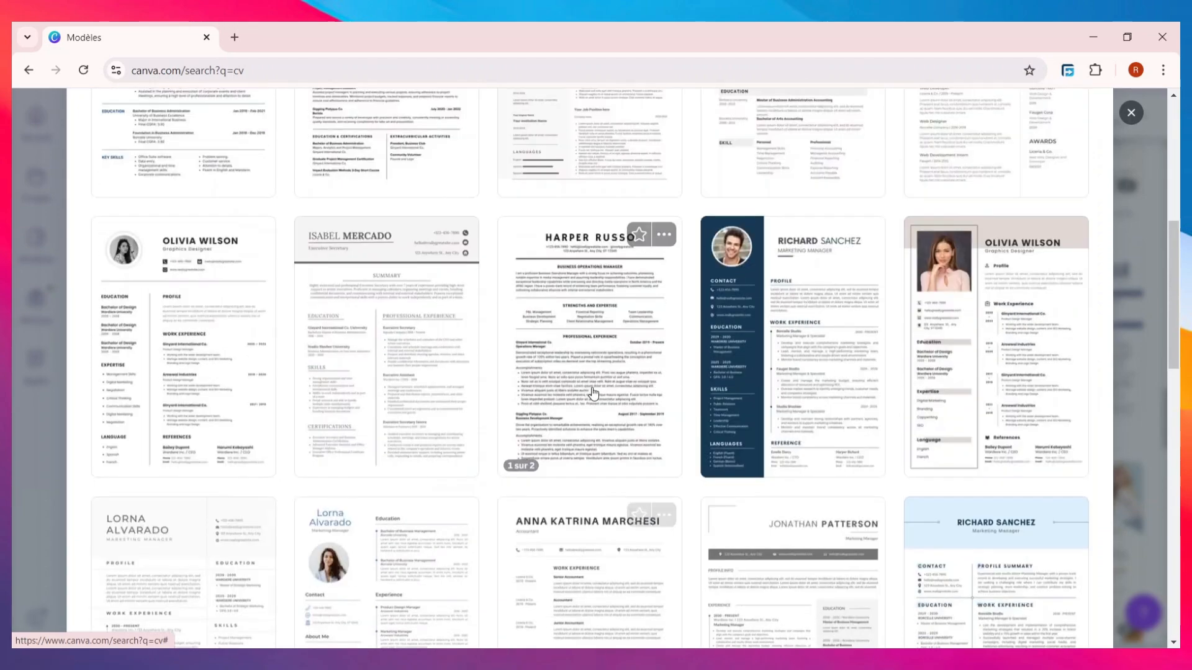
- Choose the Black and White Simple Business School Graduate Corporate Resume template and open it for customization
{"action": "left_click", "coordinate": [389, 437]}
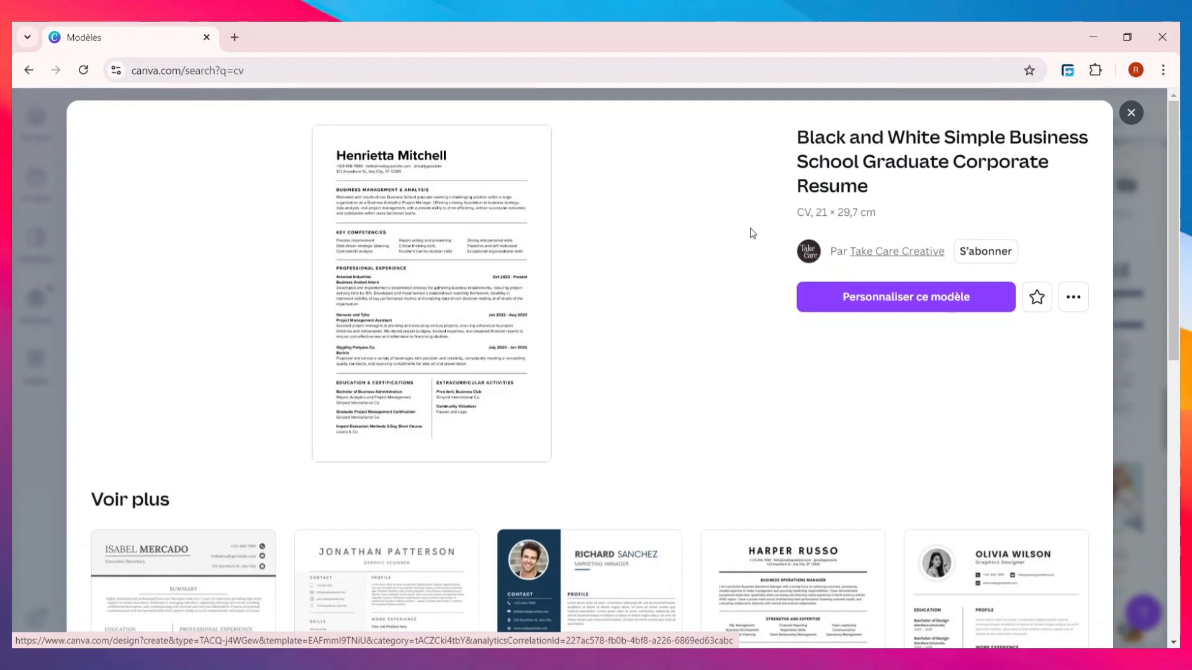
{"action": "left_click", "coordinate": [875, 296]}
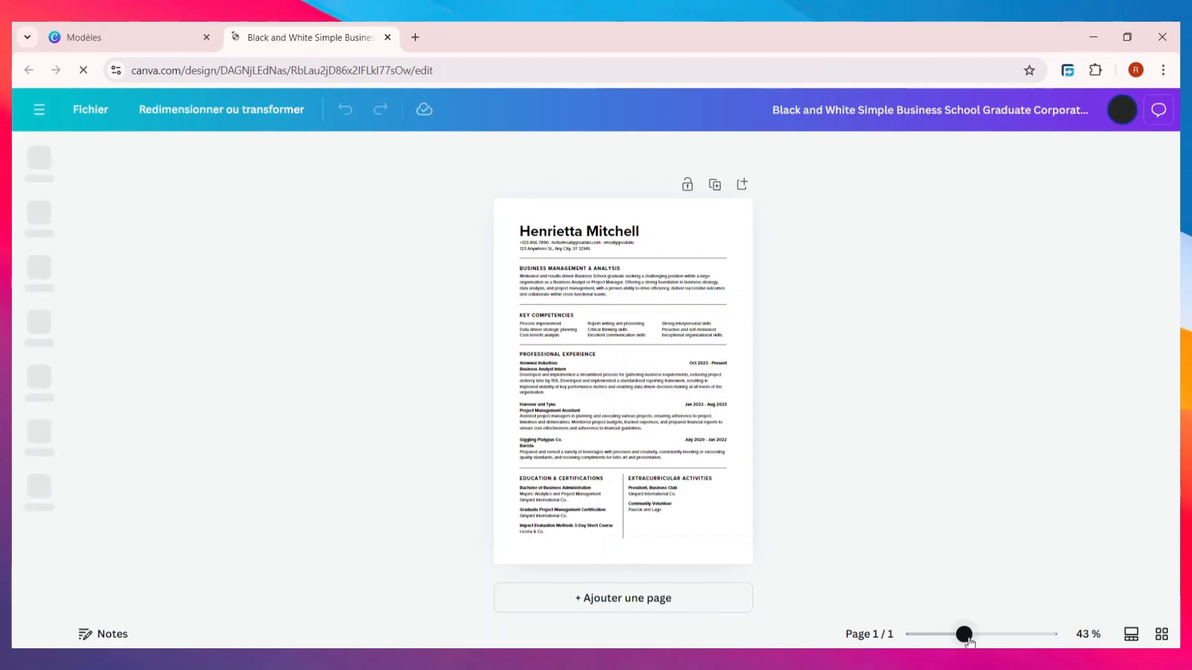
{"action": "left_click_drag", "start_coordinate": [969, 643], "coordinate": [976, 644]}
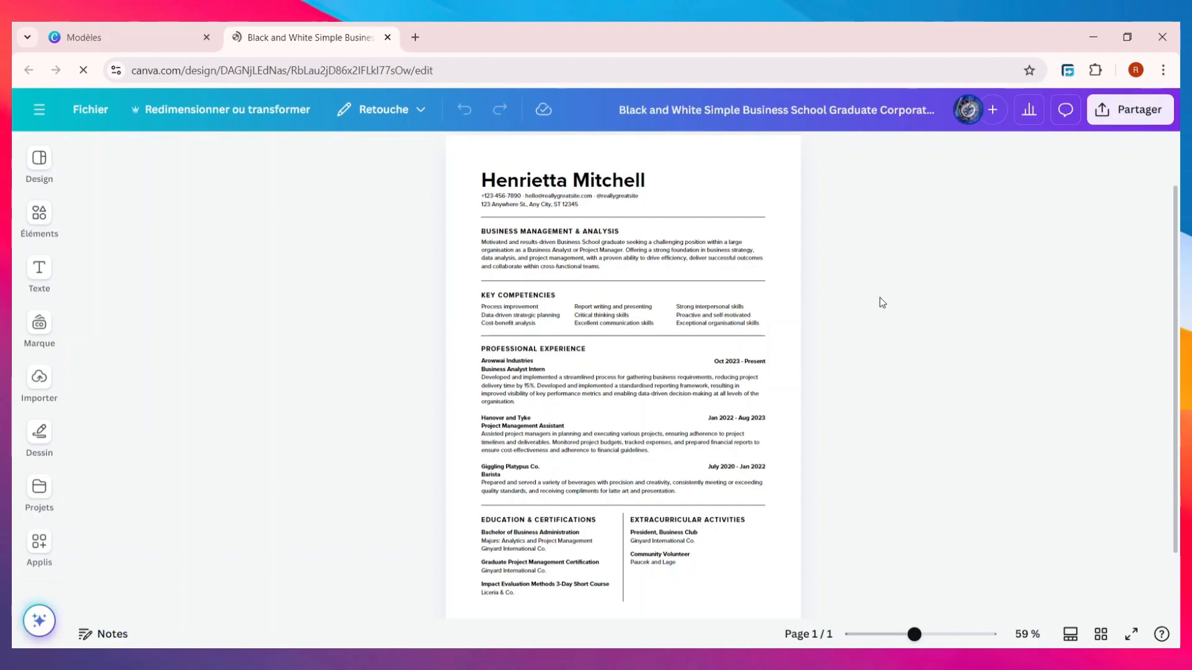
- Review the editor's template, element, text, brand, upload, drawing and project resources, then return to the resume page
{"action": "left_click", "coordinate": [37, 162]}
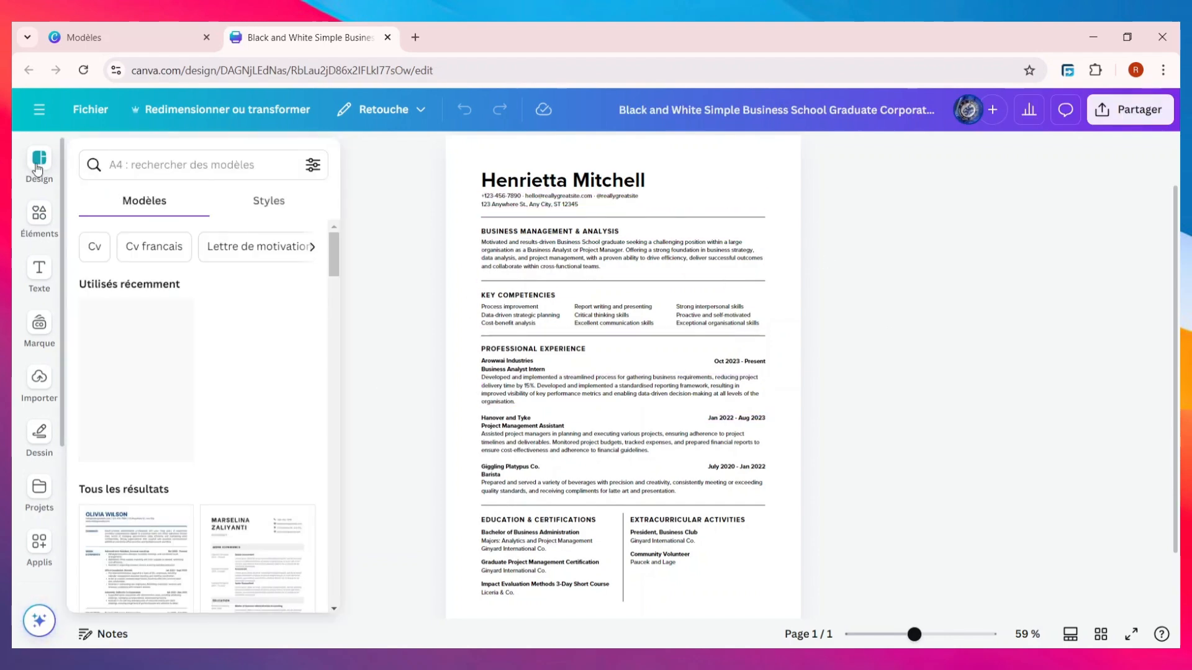
{"action": "scroll", "coordinate": [178, 406], "scroll_direction": "down", "scroll_amount": 3}
{"action": "scroll", "coordinate": [179, 407], "scroll_direction": "down", "scroll_amount": 3}
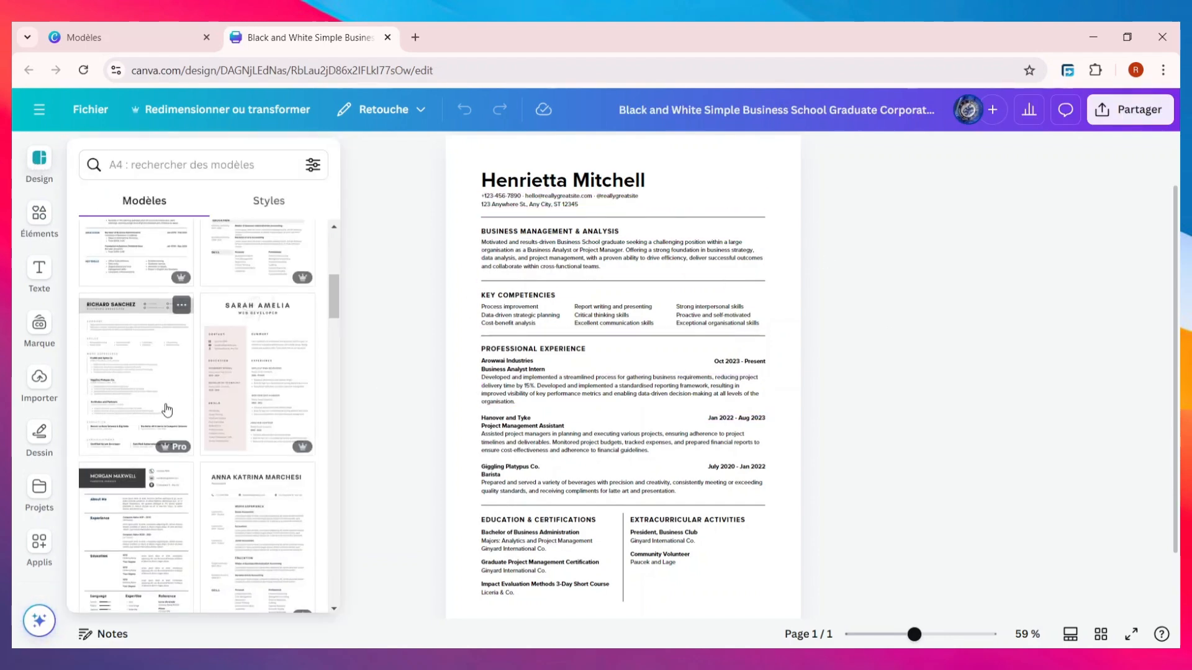
{"action": "scroll", "coordinate": [165, 407], "scroll_direction": "up", "scroll_amount": 5}
{"action": "left_click", "coordinate": [39, 217]}
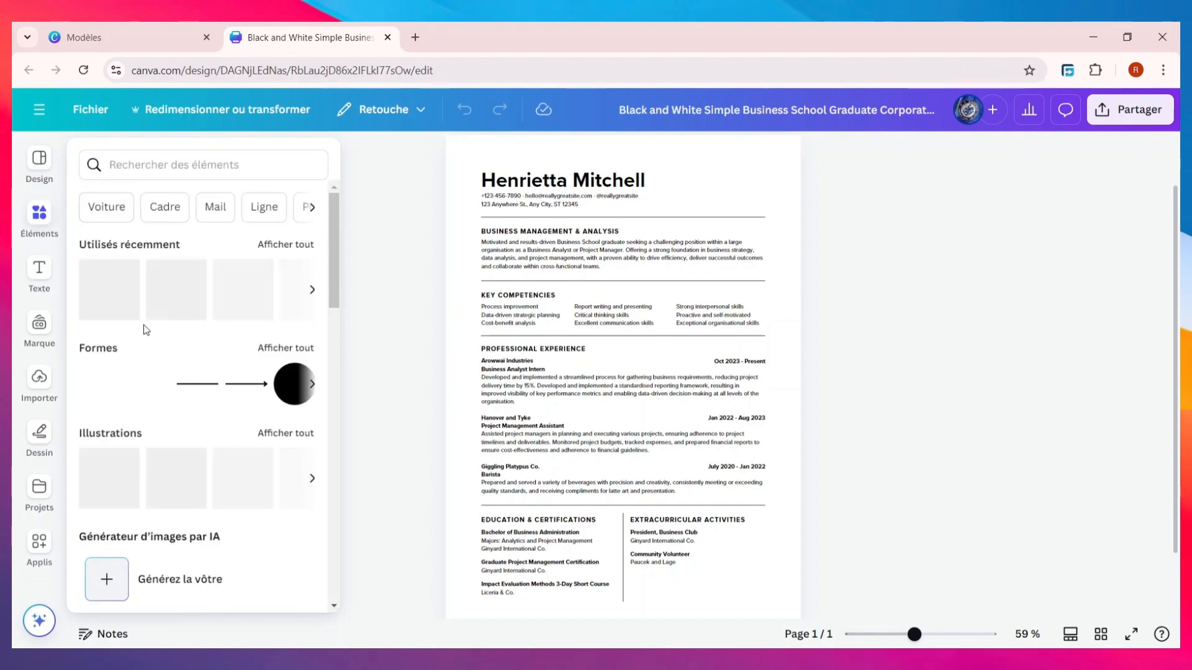
{"action": "left_click", "coordinate": [37, 276]}
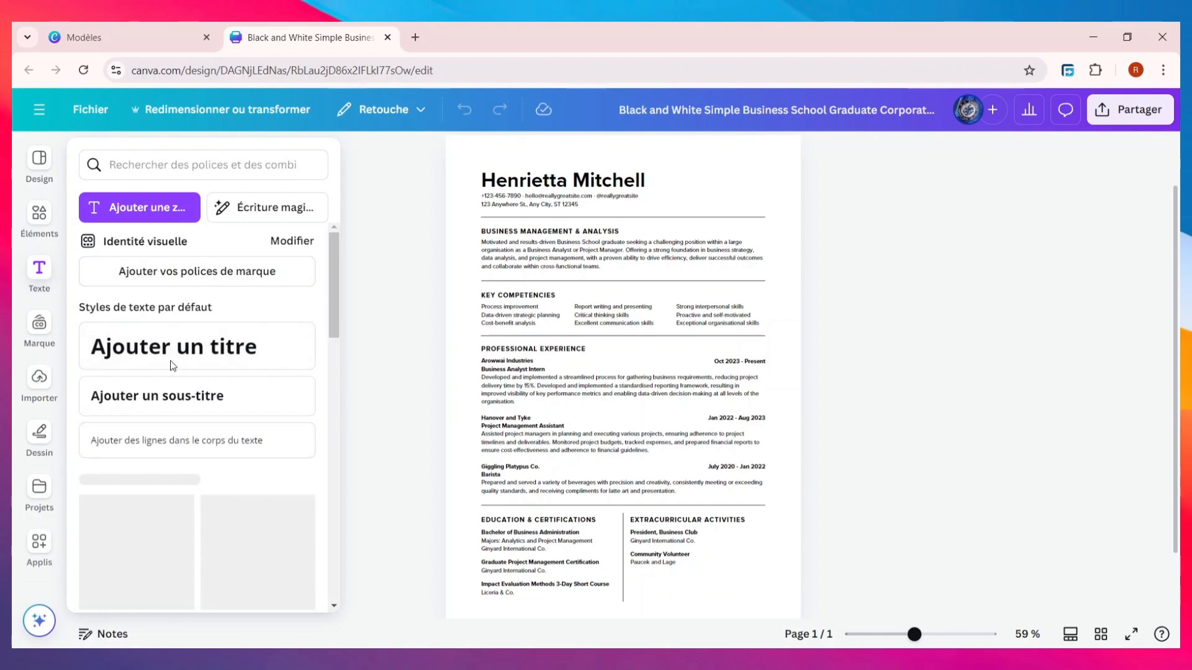
{"action": "left_click", "coordinate": [39, 323]}
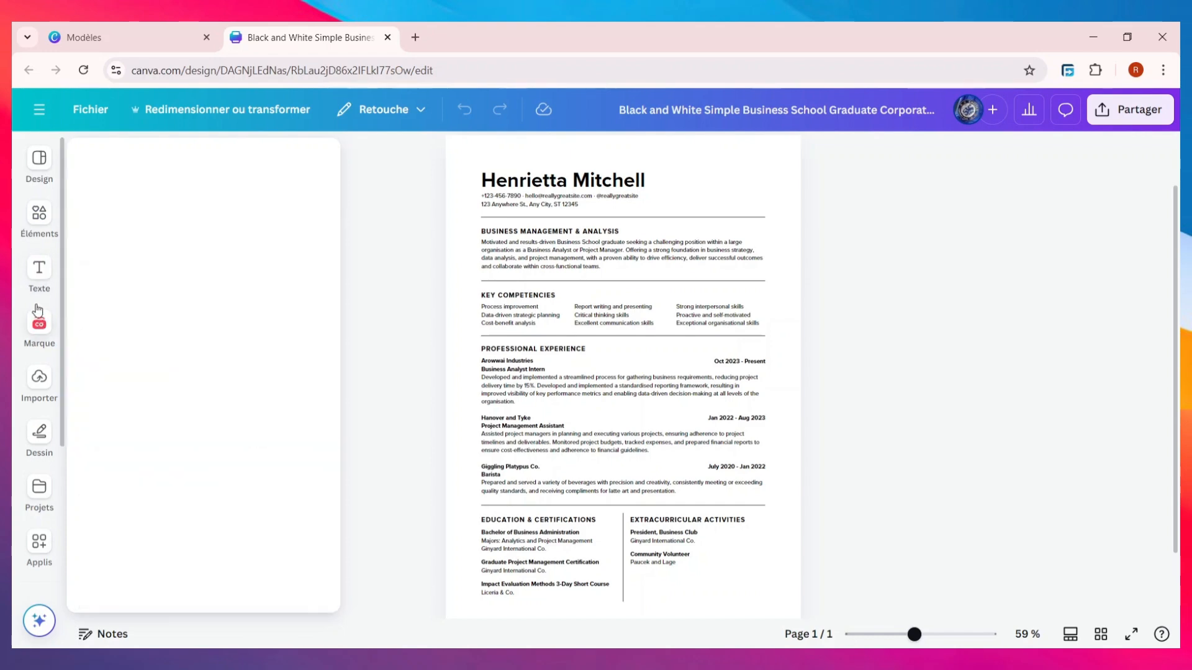
{"action": "left_click", "coordinate": [39, 380]}
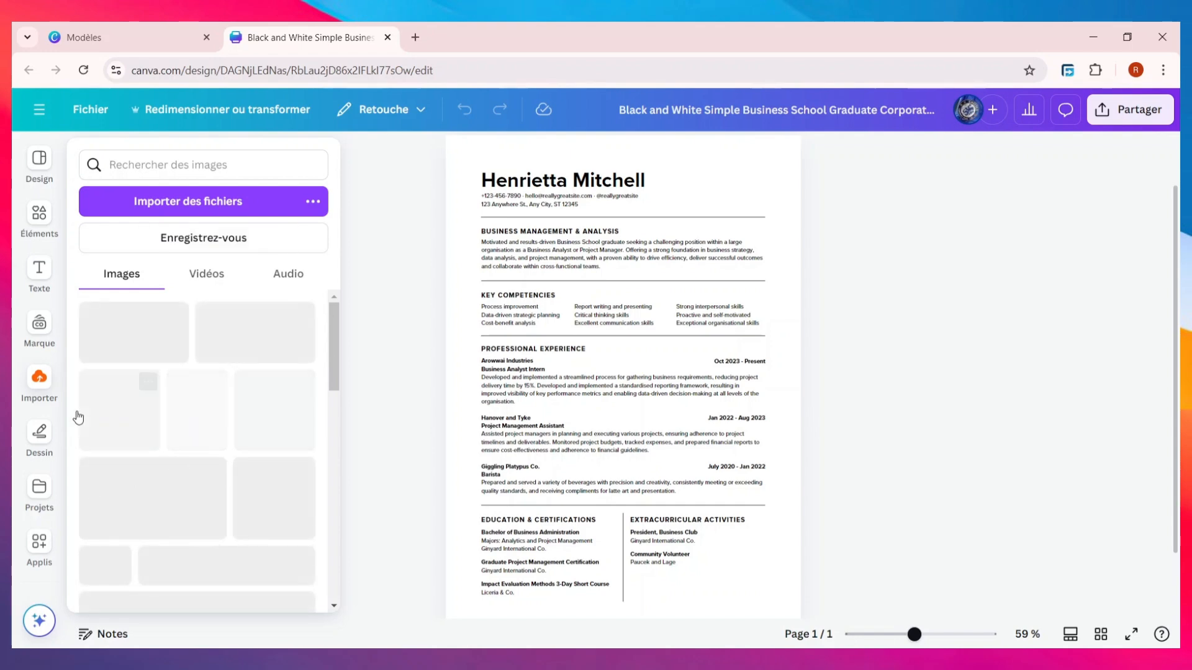
{"action": "left_click", "coordinate": [38, 435]}
{"action": "left_click", "coordinate": [24, 508]}
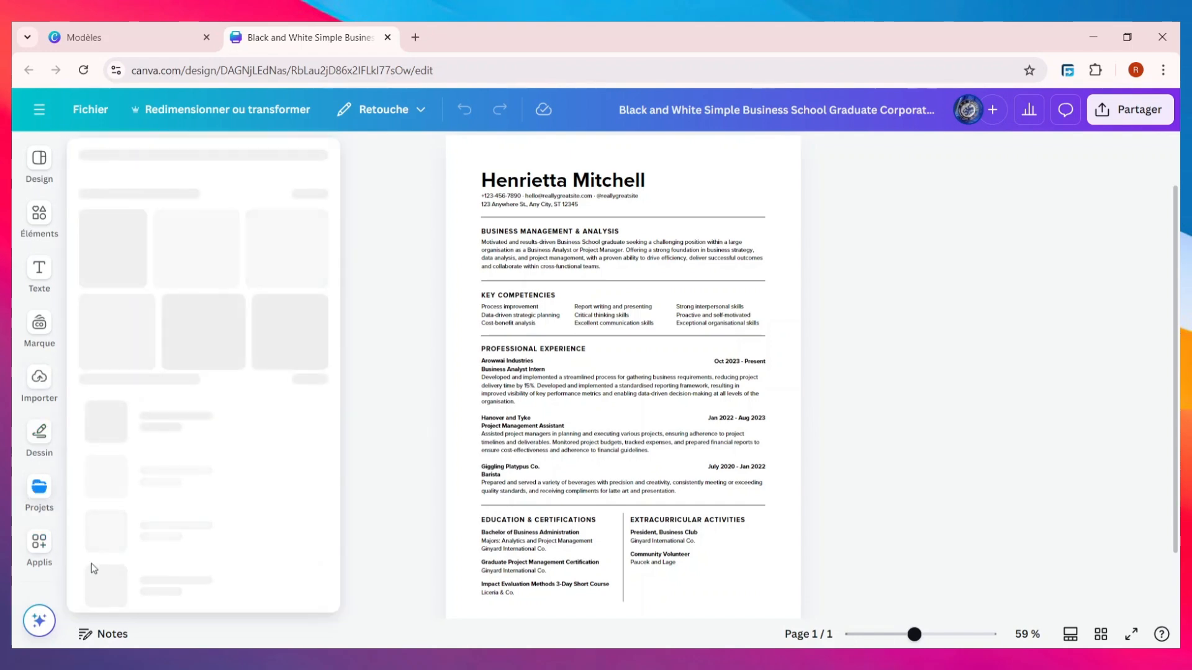
{"action": "left_click", "coordinate": [771, 322]}
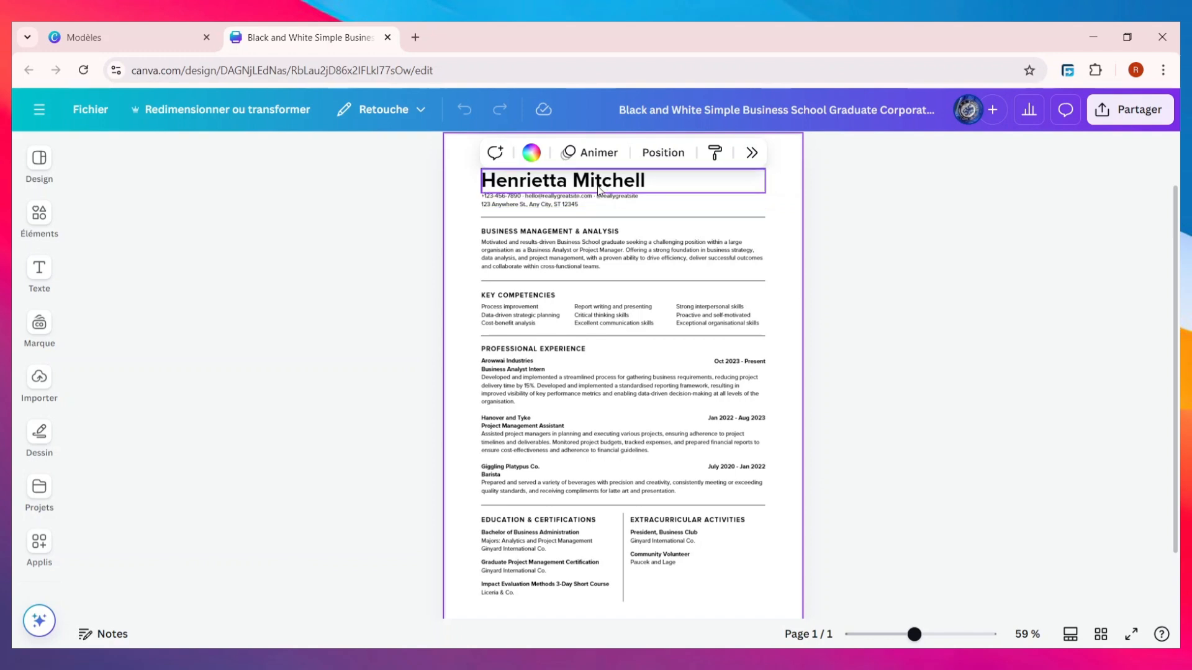
- Centre-align the name heading and the contact details text beneath it
{"action": "left_click", "coordinate": [595, 185]}
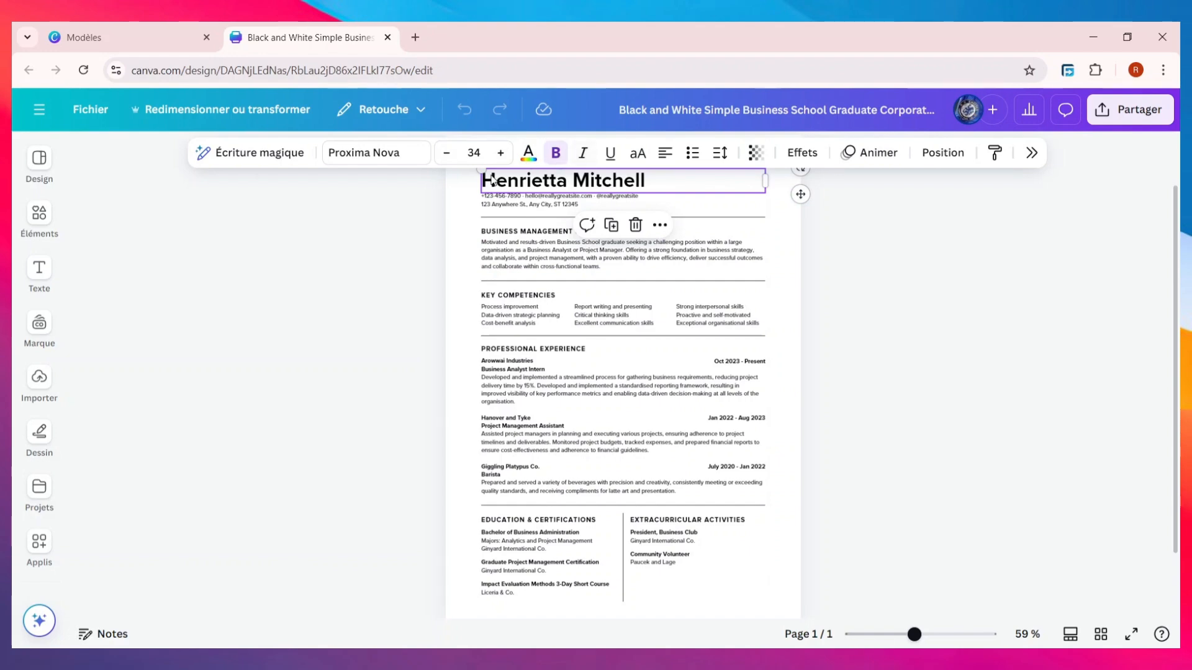
{"action": "left_click", "coordinate": [664, 155]}
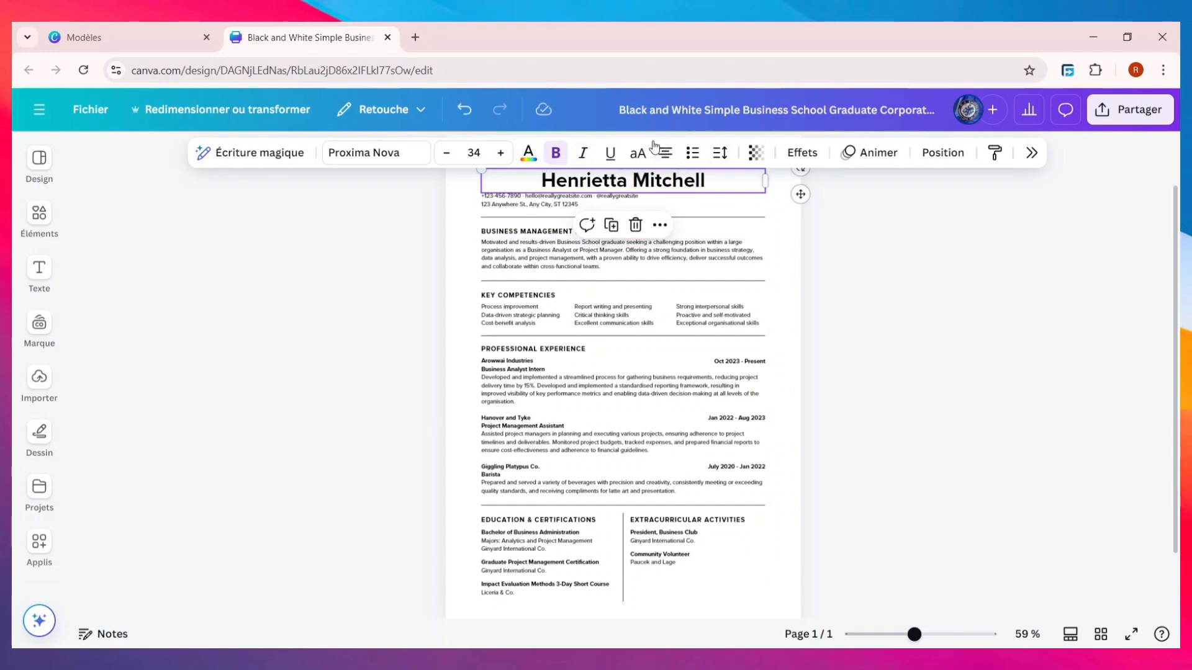
{"action": "left_click", "coordinate": [554, 207]}
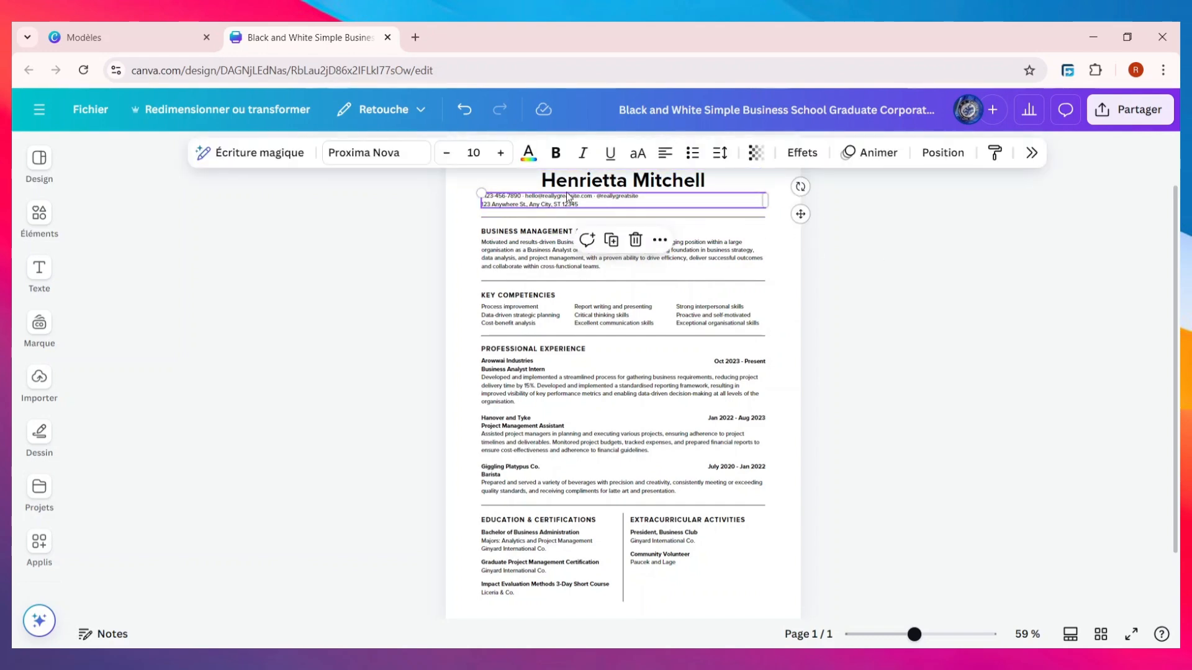
{"action": "left_click", "coordinate": [665, 152]}
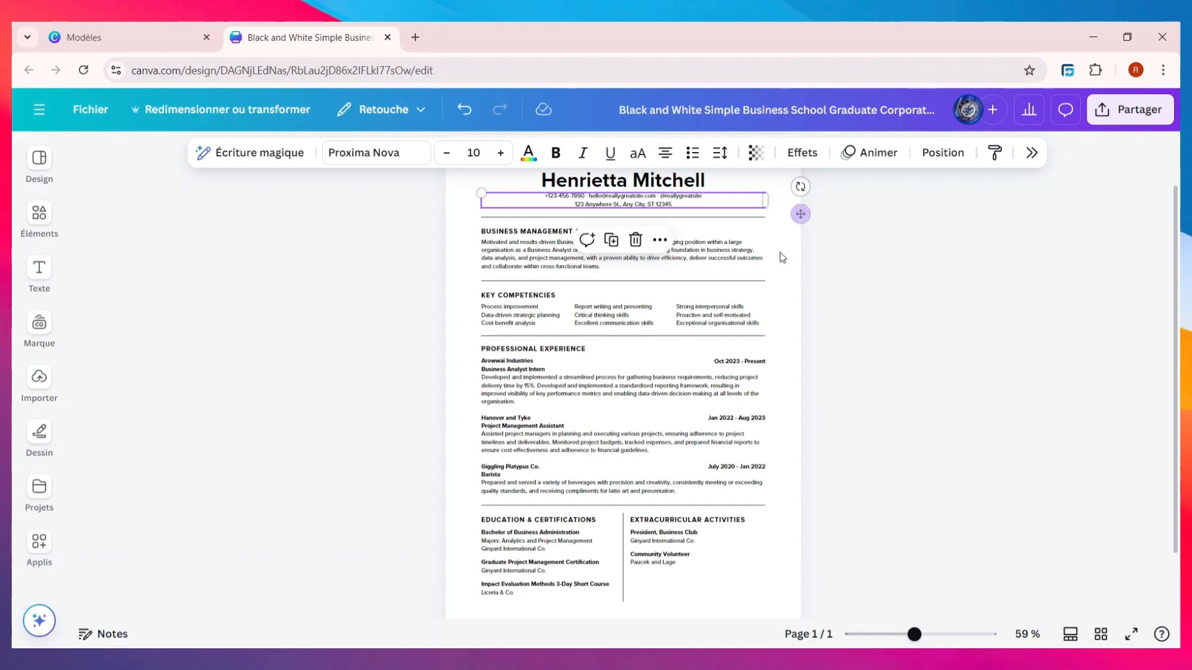
- Examine the contact details text and the divider line beneath it as selectable elements
{"action": "double_click", "coordinate": [677, 211]}
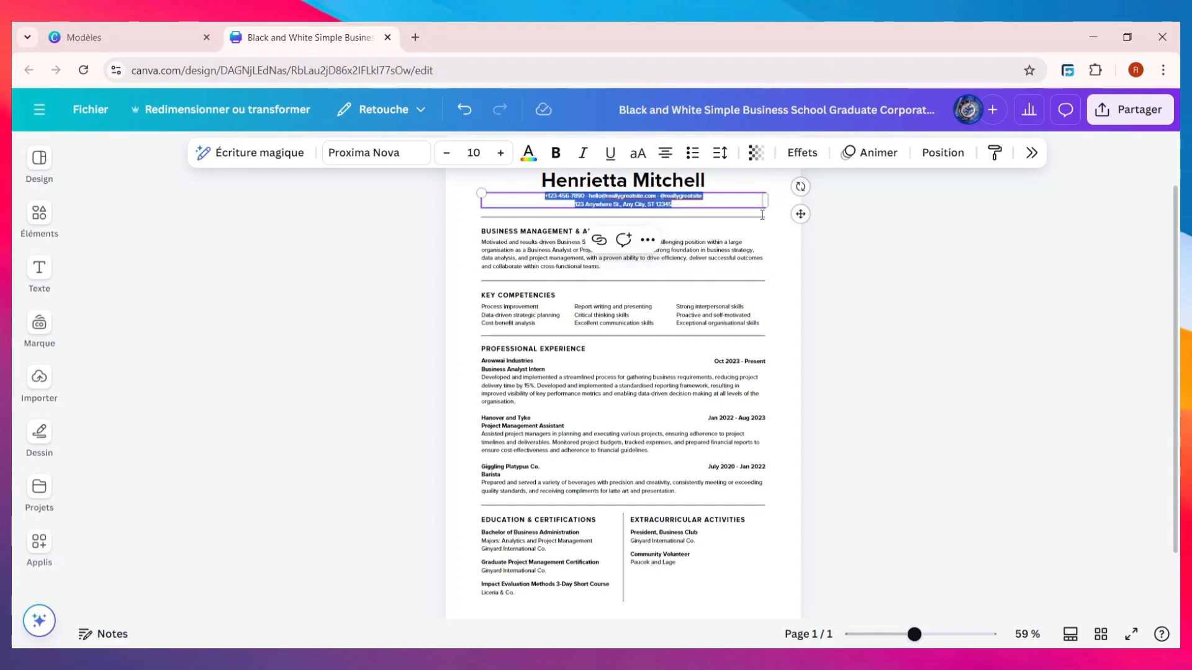
{"action": "left_click", "coordinate": [862, 250]}
{"action": "left_click", "coordinate": [670, 202]}
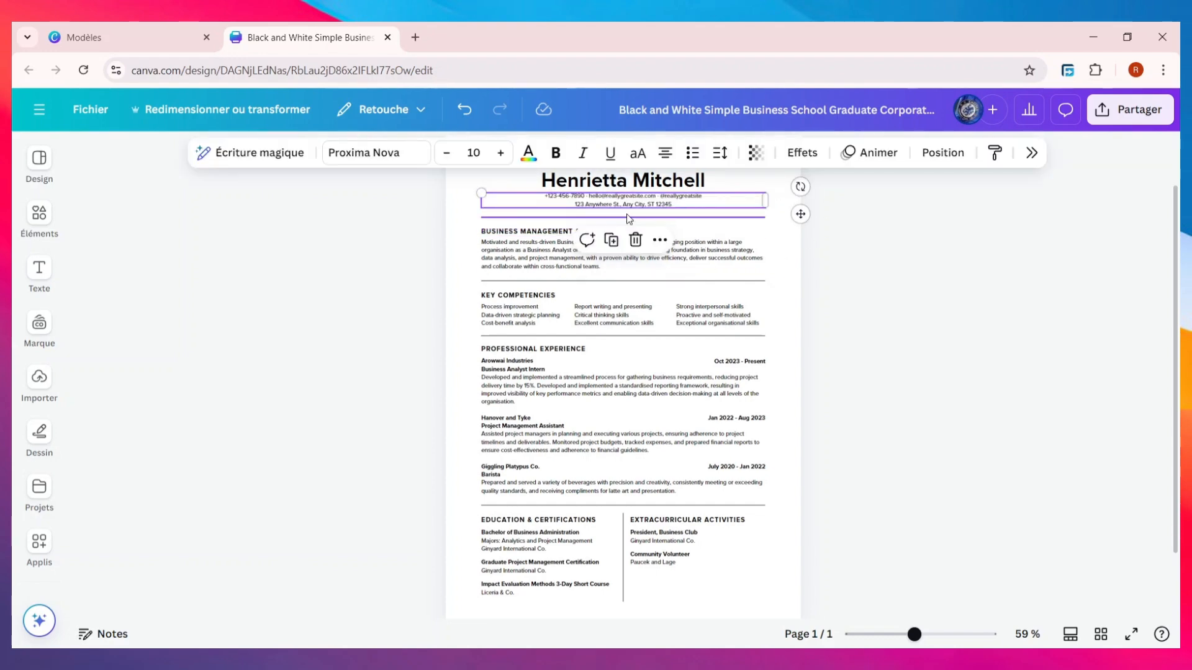
{"action": "left_click", "coordinate": [1123, 280]}
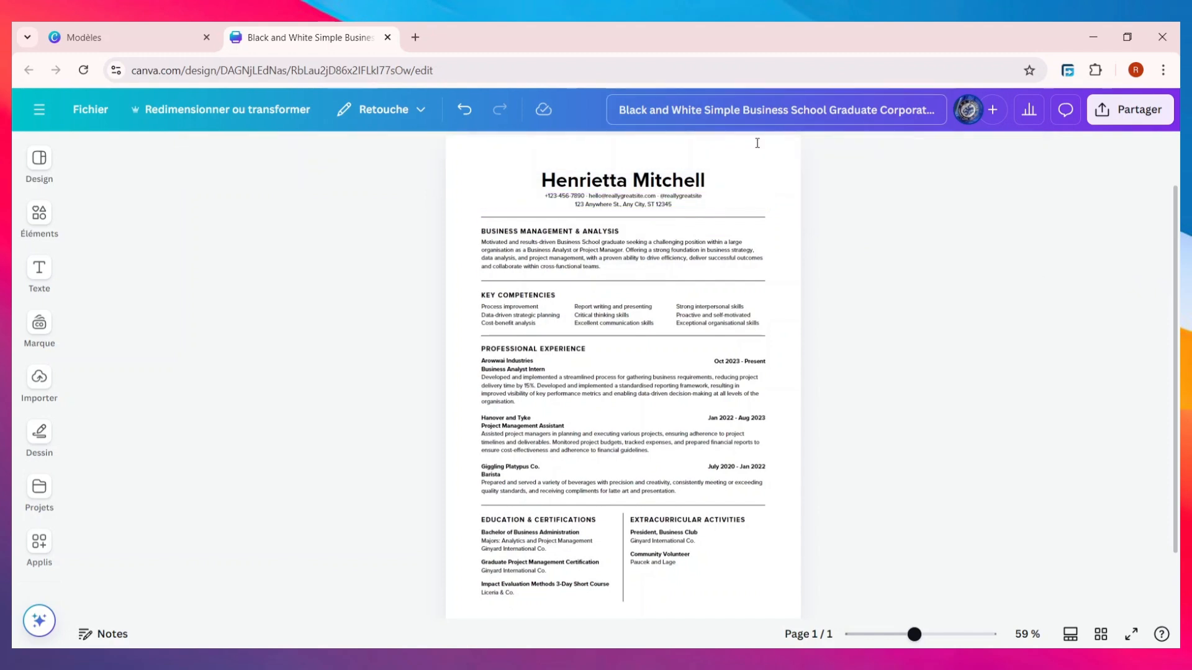
{"action": "left_click", "coordinate": [677, 198]}
{"action": "left_click", "coordinate": [675, 199]}
{"action": "left_click", "coordinate": [645, 202]}
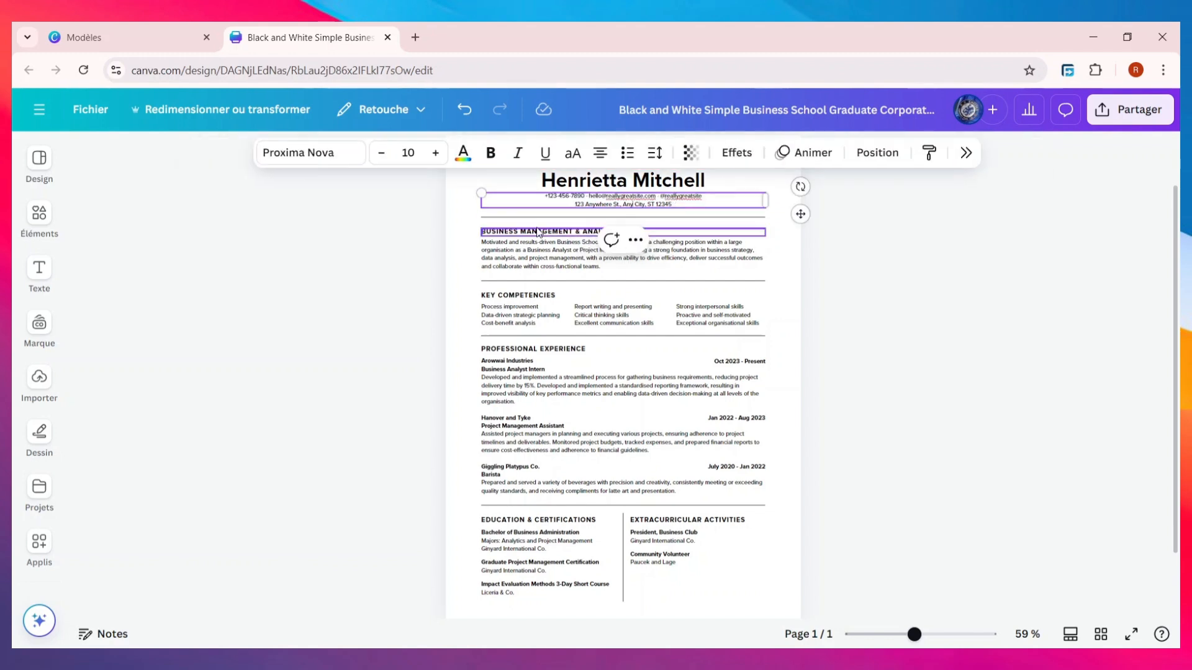
{"action": "left_click", "coordinate": [1071, 317]}
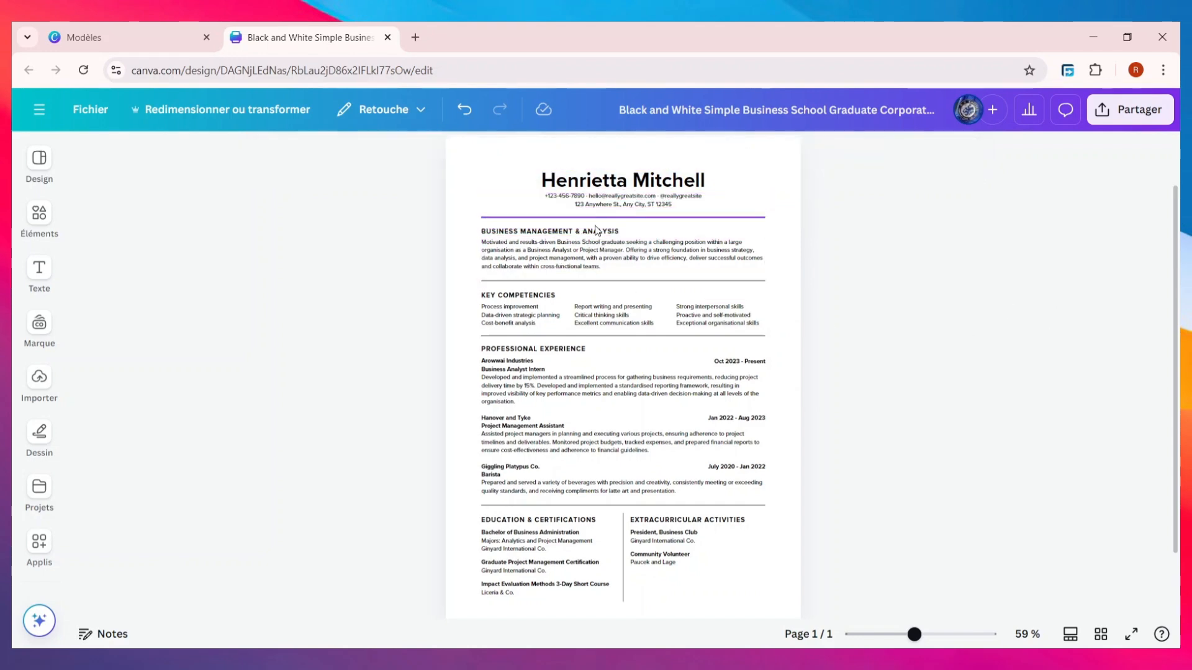
{"action": "left_click", "coordinate": [650, 218]}
{"action": "left_click_drag", "start_coordinate": [650, 221], "coordinate": [648, 217]}
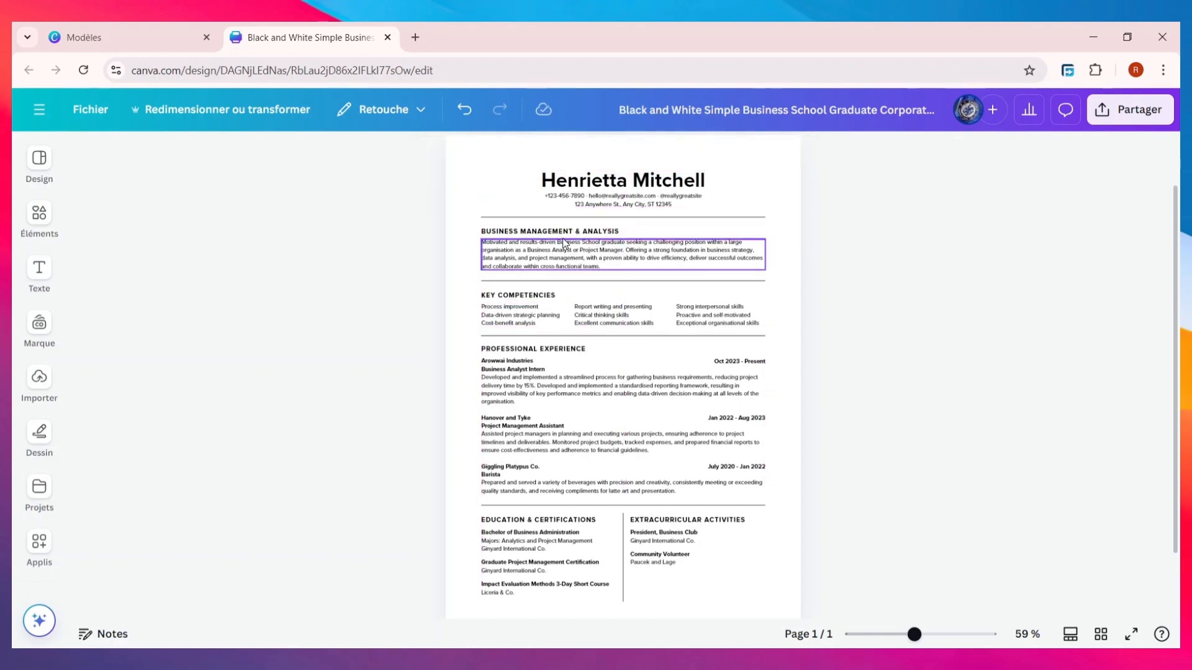
- Replace the "Business Management & Analysis" heading with "COM[PETENCE EN MANAGEMENT"
{"action": "left_click", "coordinate": [566, 231]}
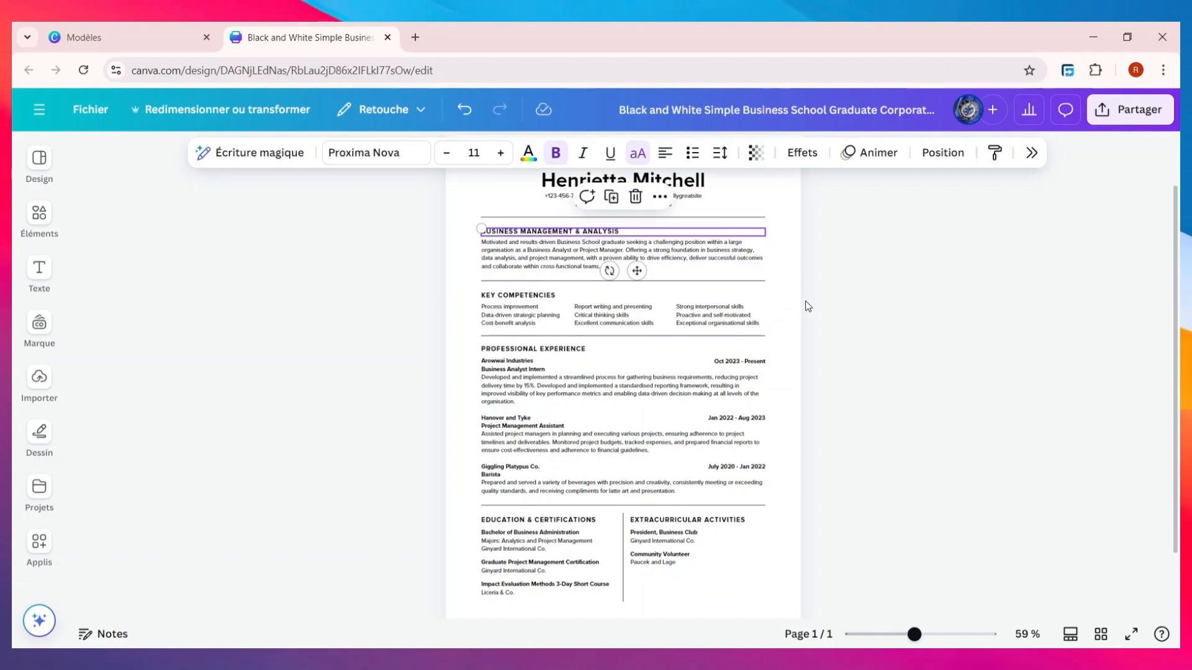
{"action": "left_click", "coordinate": [581, 218]}
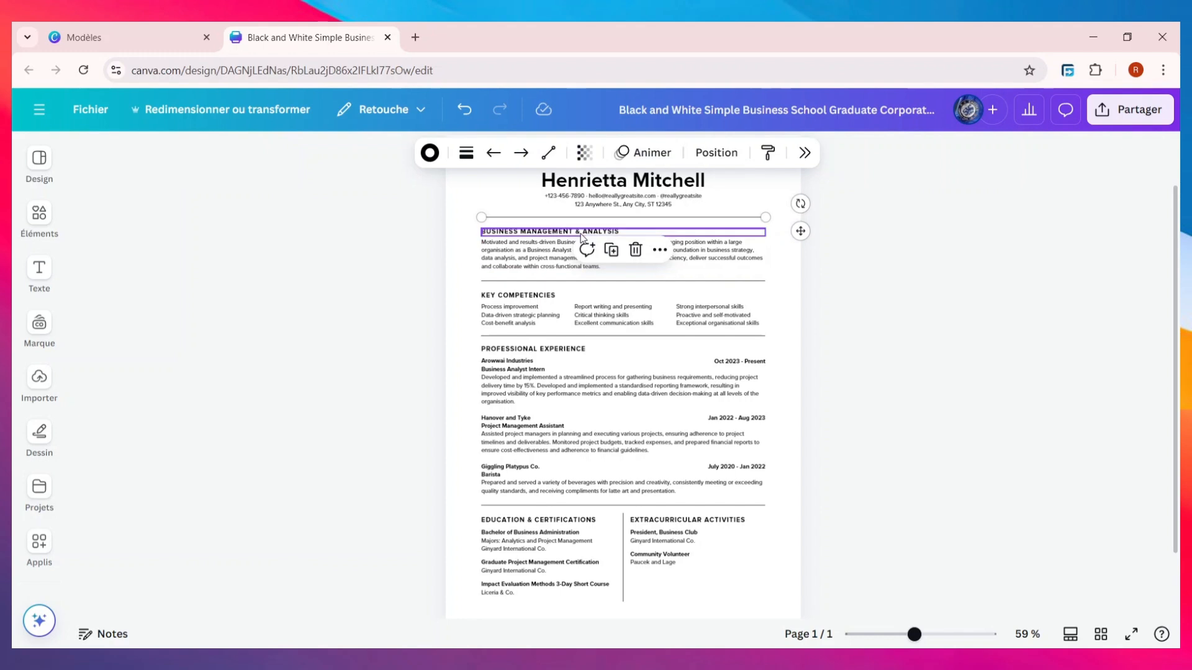
{"action": "left_click", "coordinate": [581, 233]}
{"action": "type", "text": "COMPET"}
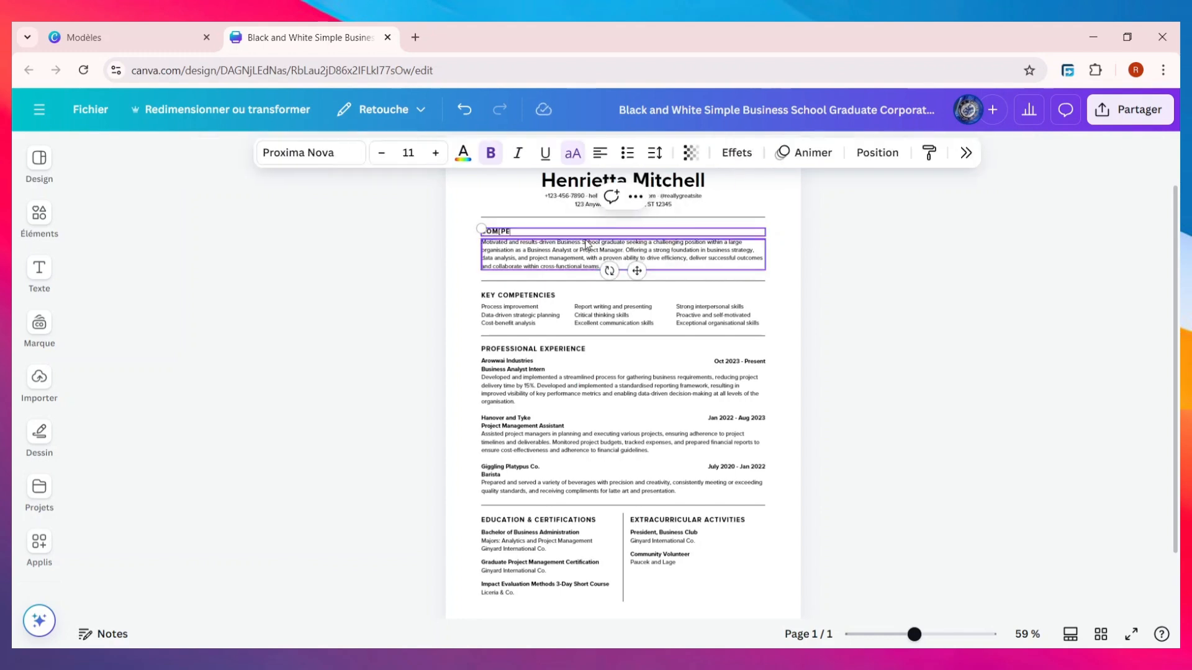
{"action": "left_click", "coordinate": [605, 252]}
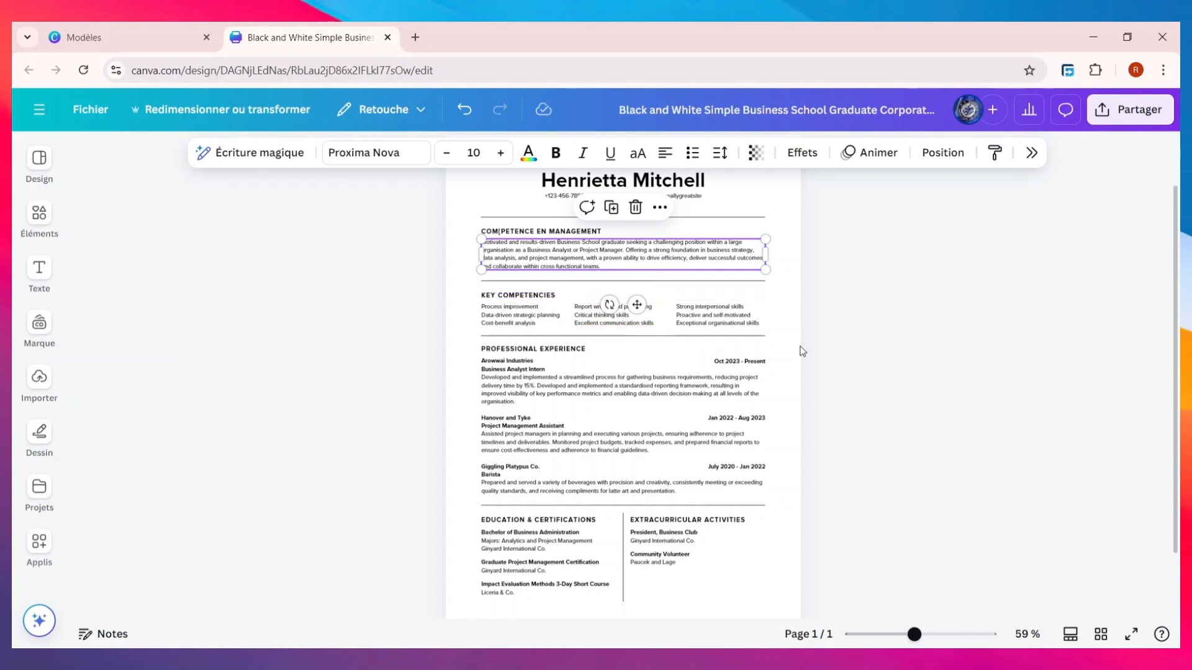
{"action": "left_click", "coordinate": [442, 358]}
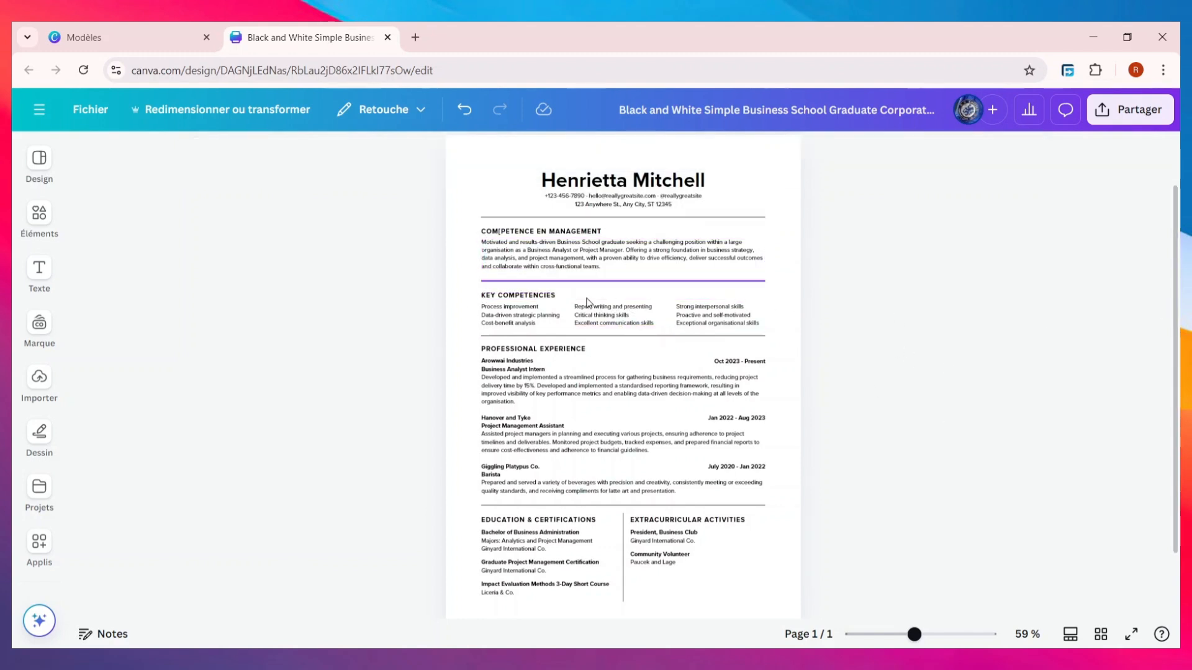
- Replace the "Key Competencies" section heading with "COMPETENCE CLE"
{"action": "left_click", "coordinate": [525, 297]}
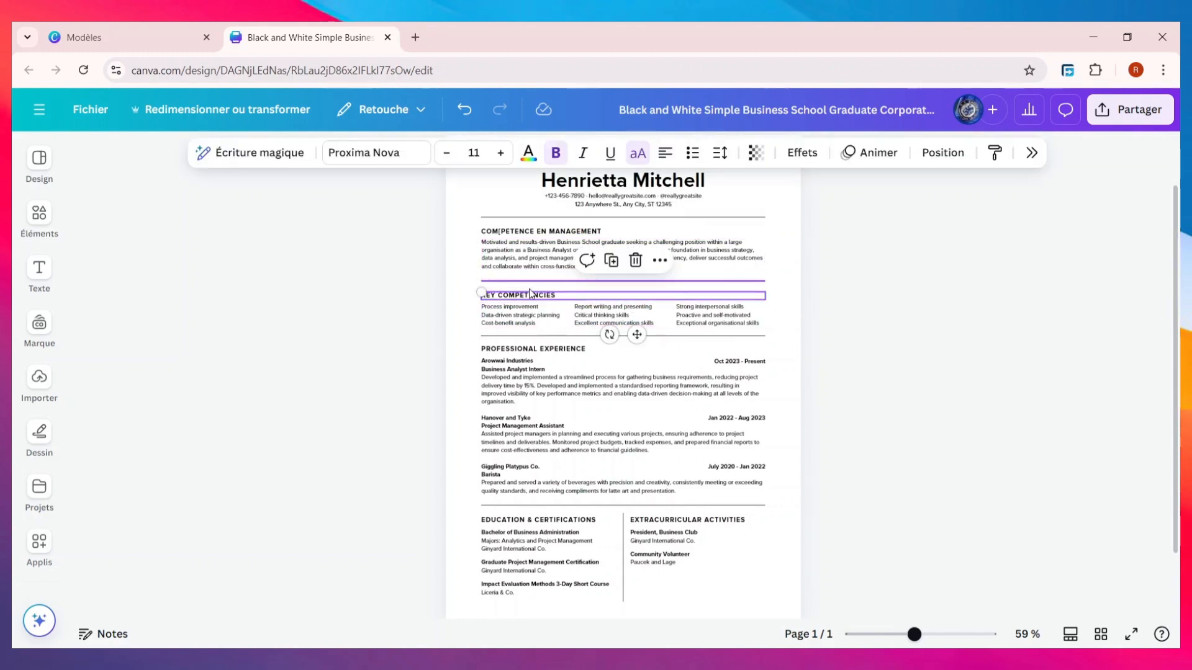
{"action": "left_click", "coordinate": [529, 283]}
{"action": "left_click", "coordinate": [533, 298]}
{"action": "left_click", "coordinate": [534, 295]}
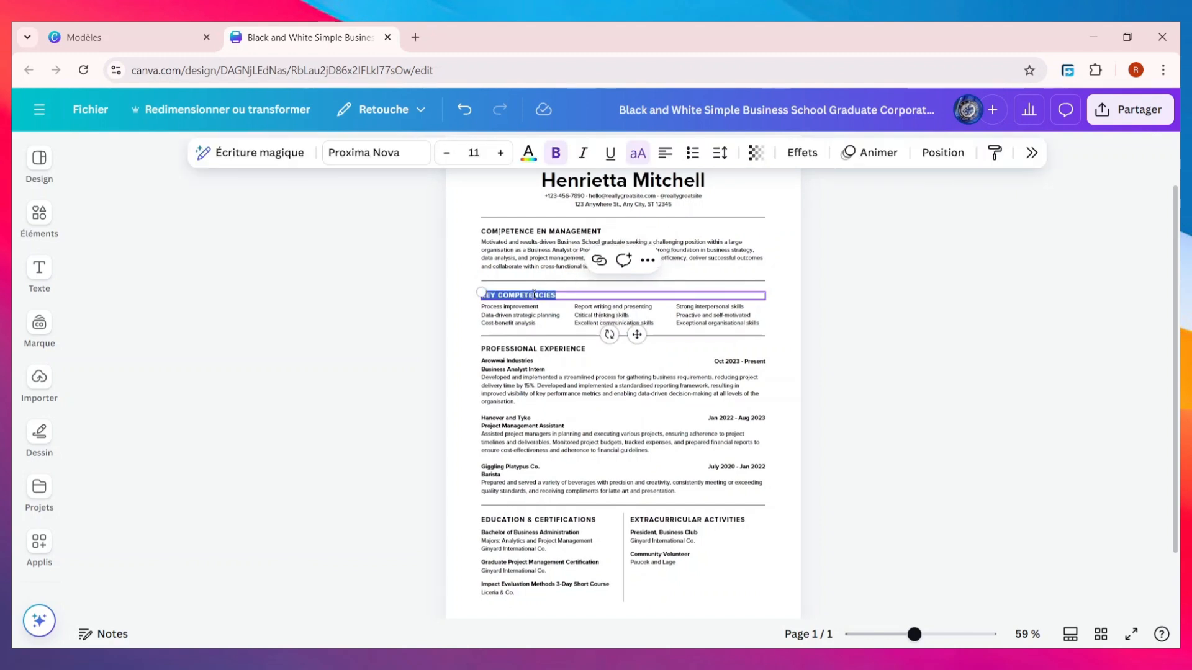
{"action": "type", "text": "COMPETEN"}
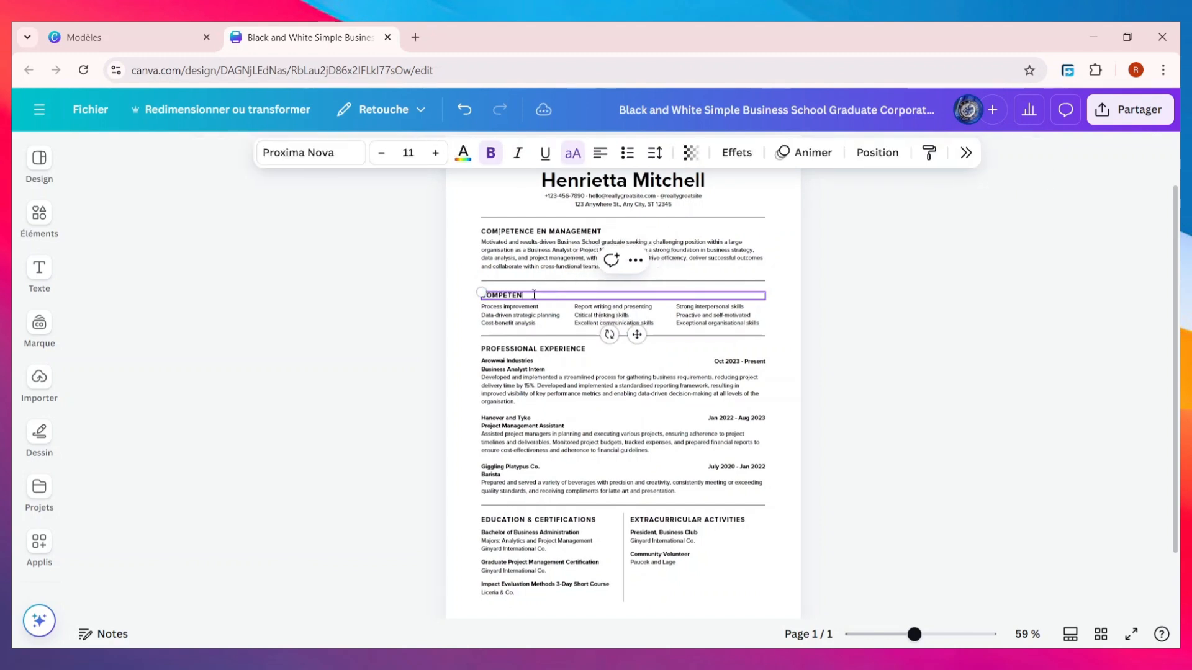
{"action": "type", "text": "CE CLE"}
{"action": "left_click", "coordinate": [590, 321]}
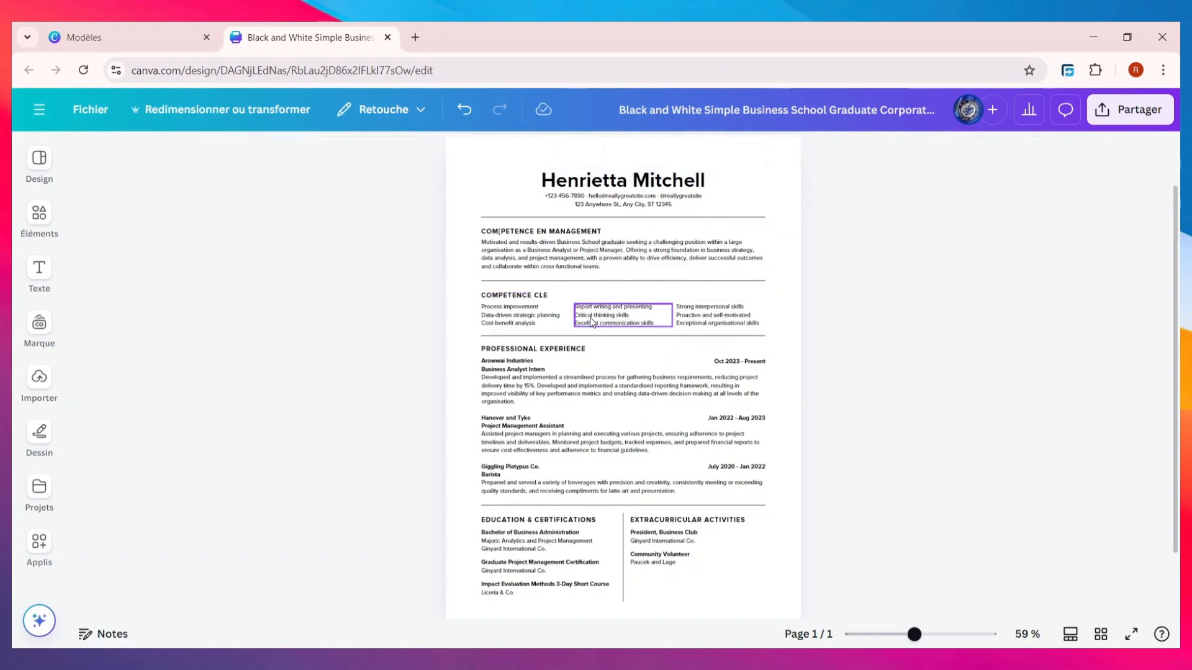
{"action": "left_click", "coordinate": [511, 320]}
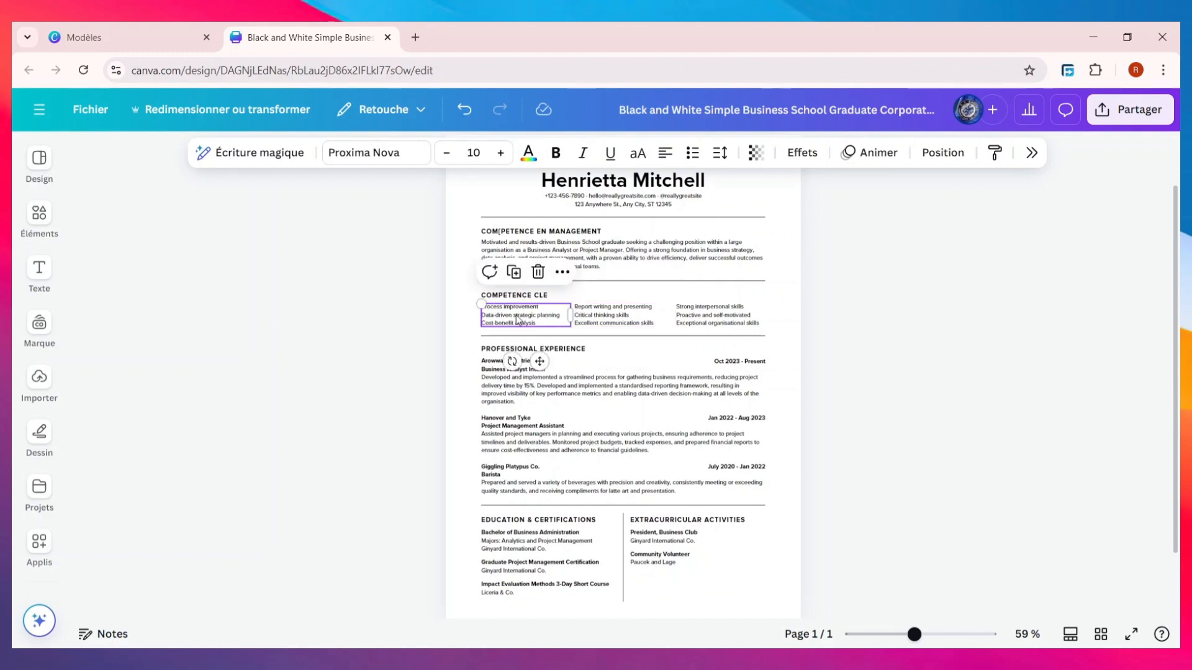
{"action": "double_click", "coordinate": [502, 313]}
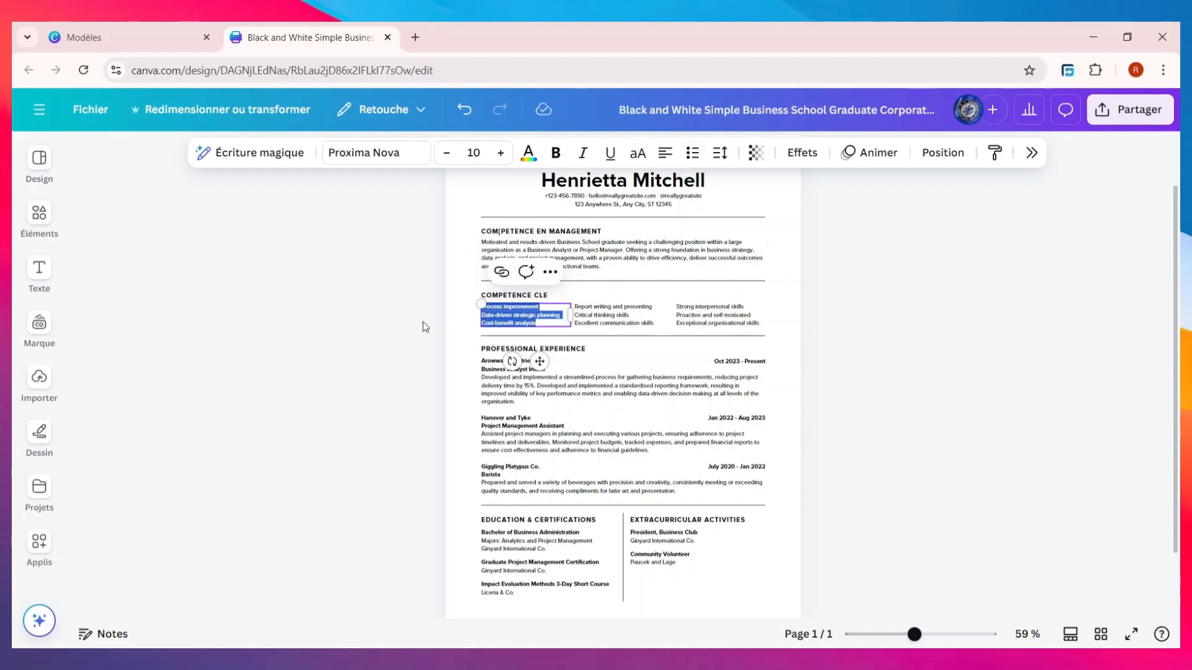
{"action": "left_click", "coordinate": [457, 301]}
{"action": "left_click", "coordinate": [457, 303]}
{"action": "left_click_drag", "start_coordinate": [480, 300], "coordinate": [755, 329]}
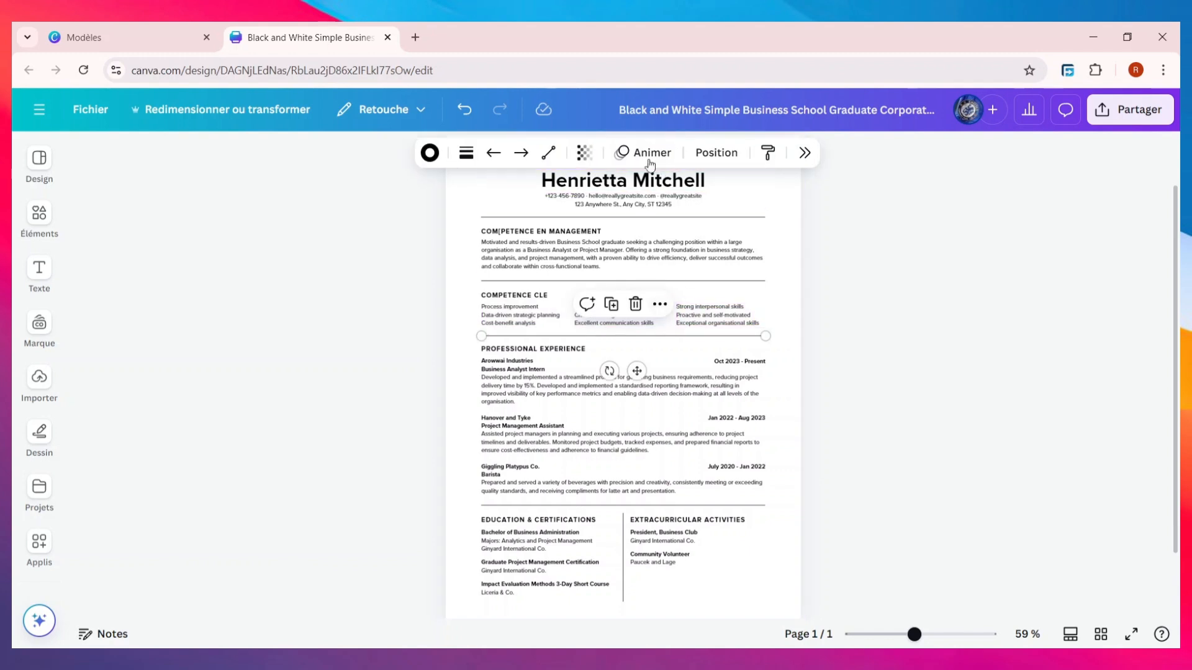
- Format each of the three skill columns under "COMPETENCE CLE" as a bulleted list
{"action": "left_click", "coordinate": [532, 326]}
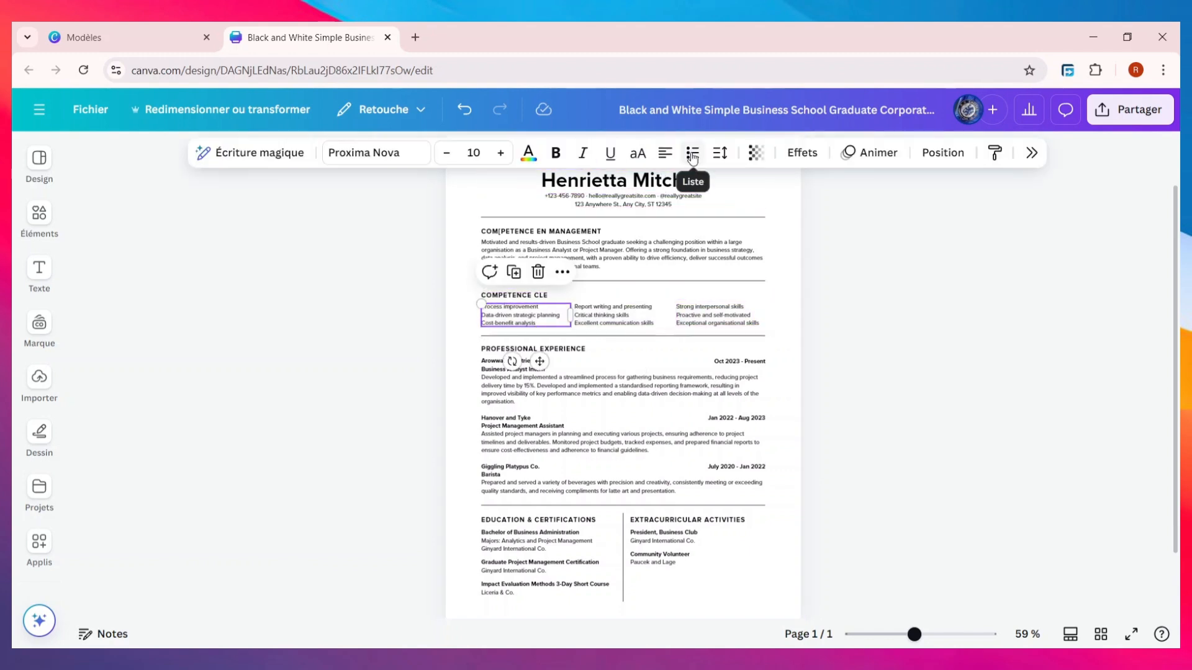
{"action": "left_click", "coordinate": [693, 155]}
{"action": "left_click", "coordinate": [621, 316]}
{"action": "left_click", "coordinate": [691, 152]}
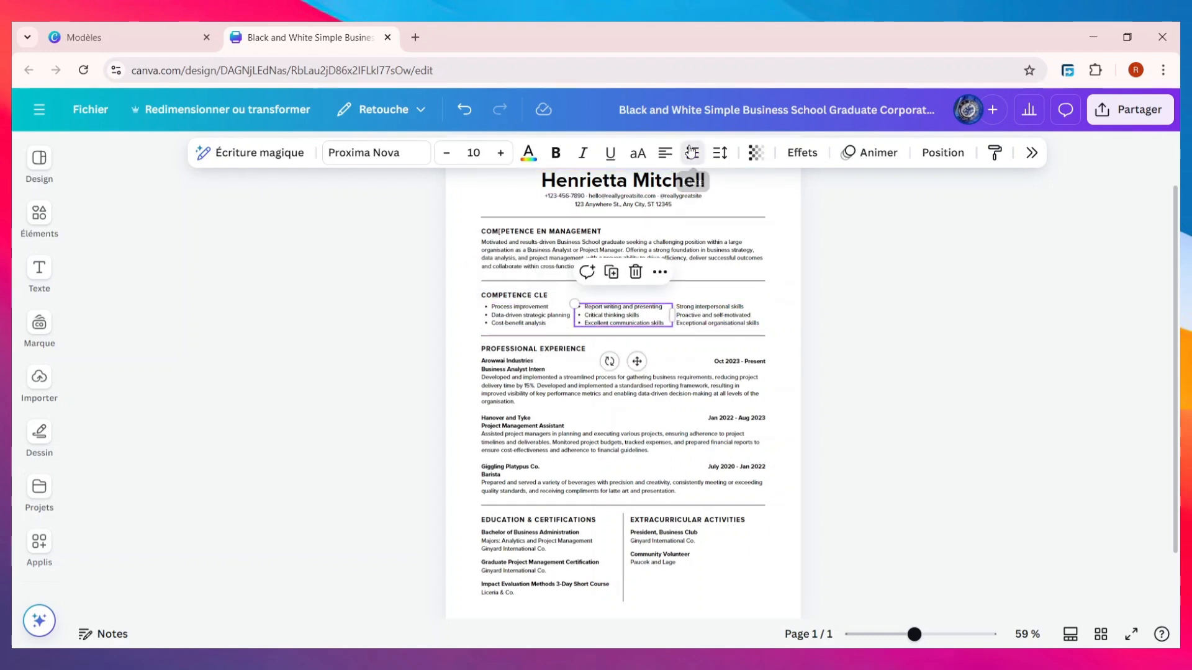
{"action": "left_click", "coordinate": [714, 315]}
{"action": "left_click", "coordinate": [693, 153]}
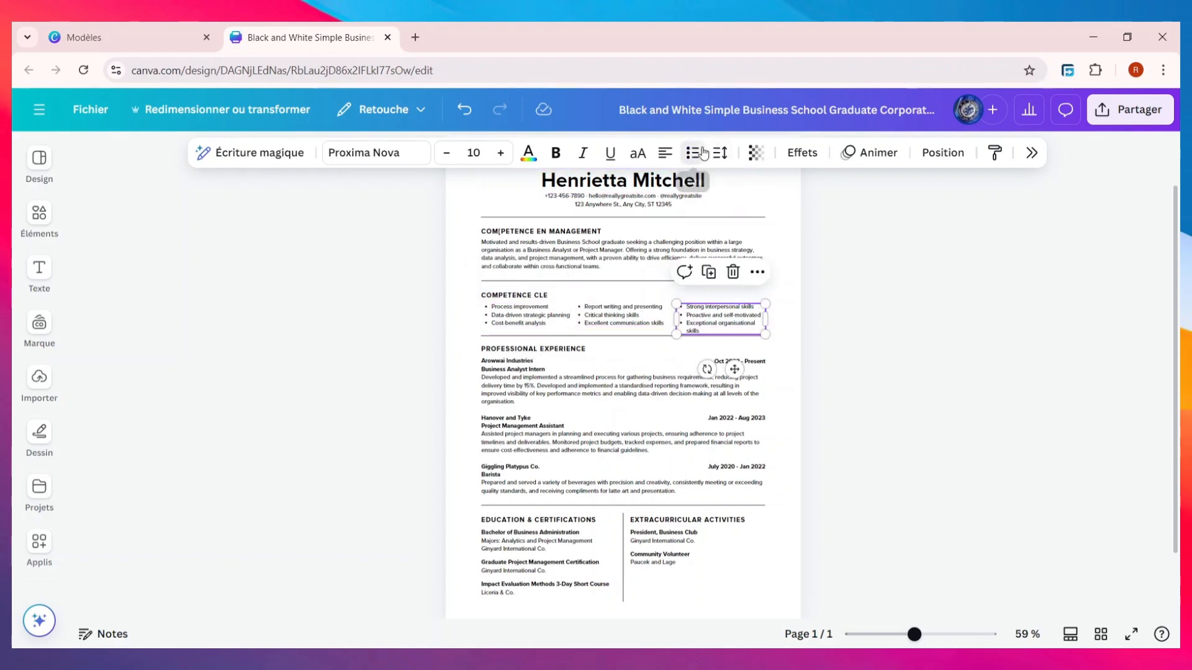
{"action": "left_click", "coordinate": [865, 380]}
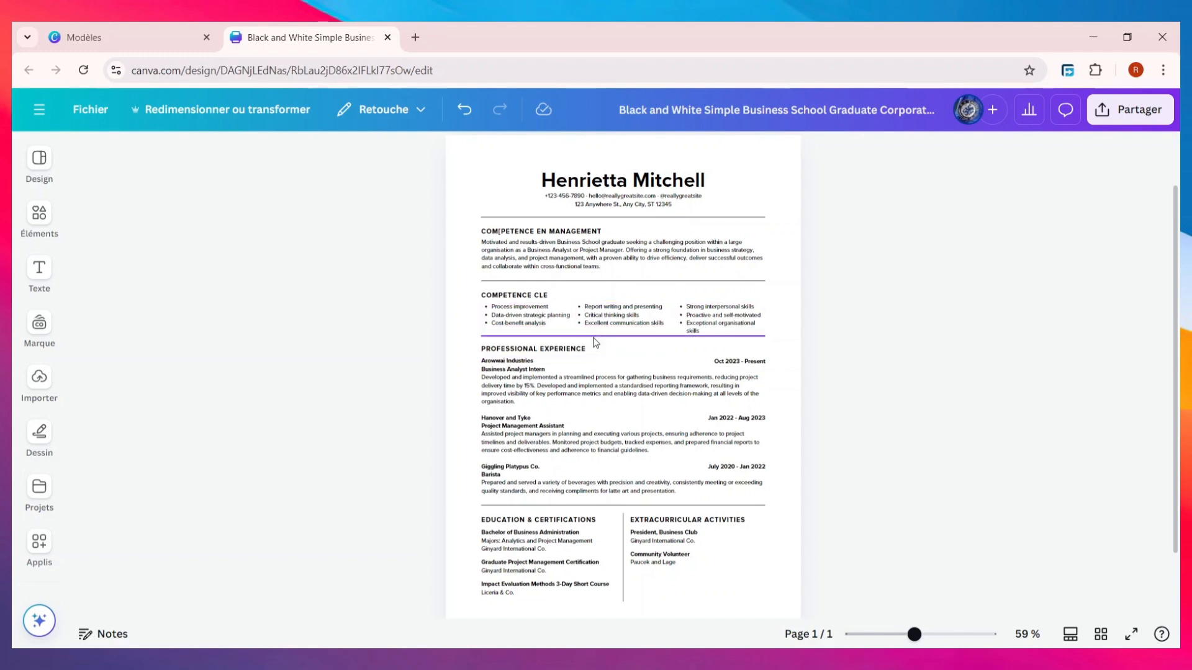
- Try to move the divider line beneath the skill columns slightly lower, and undo the move
{"action": "left_click_drag", "start_coordinate": [595, 342], "coordinate": [600, 349]}
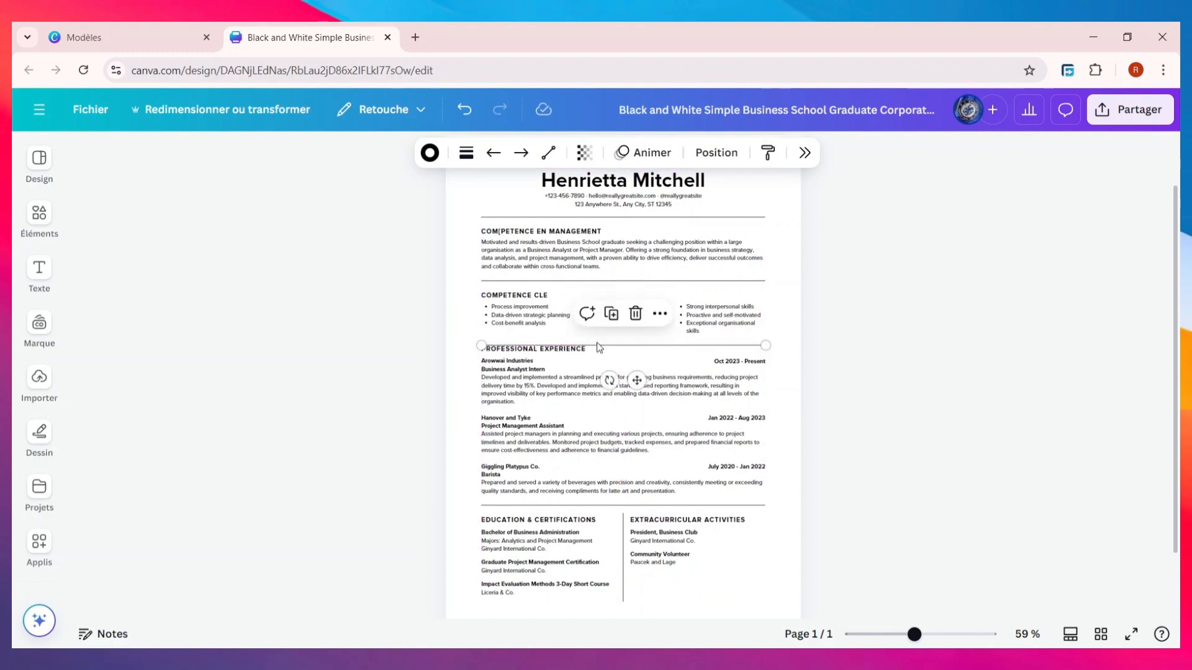
{"action": "left_click", "coordinate": [597, 346]}
{"action": "key", "text": "ctrl+z"}
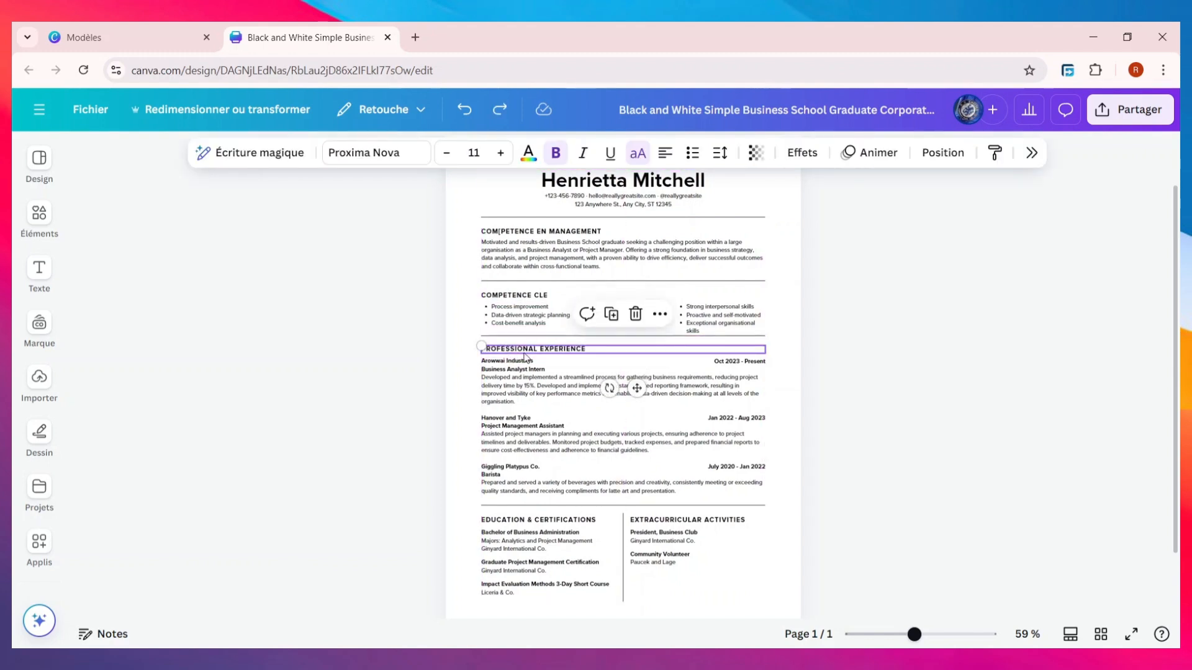
{"action": "key", "text": "ctrl+y"}
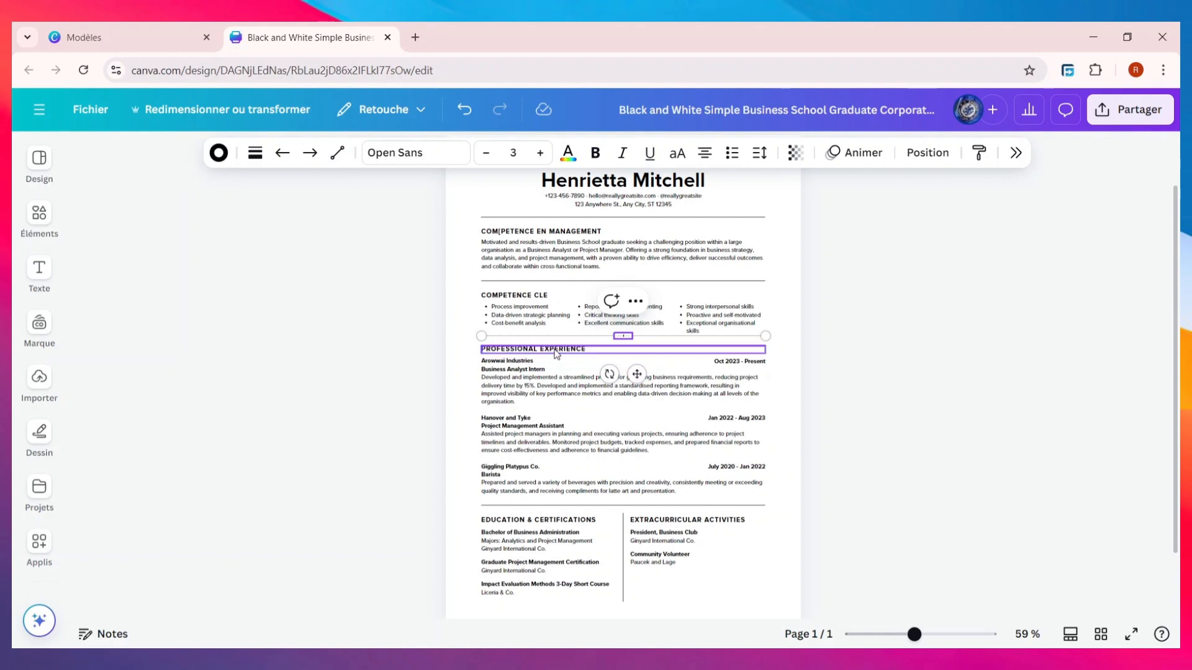
- Replace the "Professional Experience" section heading with "EXPERIENCE PROFESSIONELLE"
{"action": "left_click", "coordinate": [555, 351]}
{"action": "left_click", "coordinate": [556, 351]}
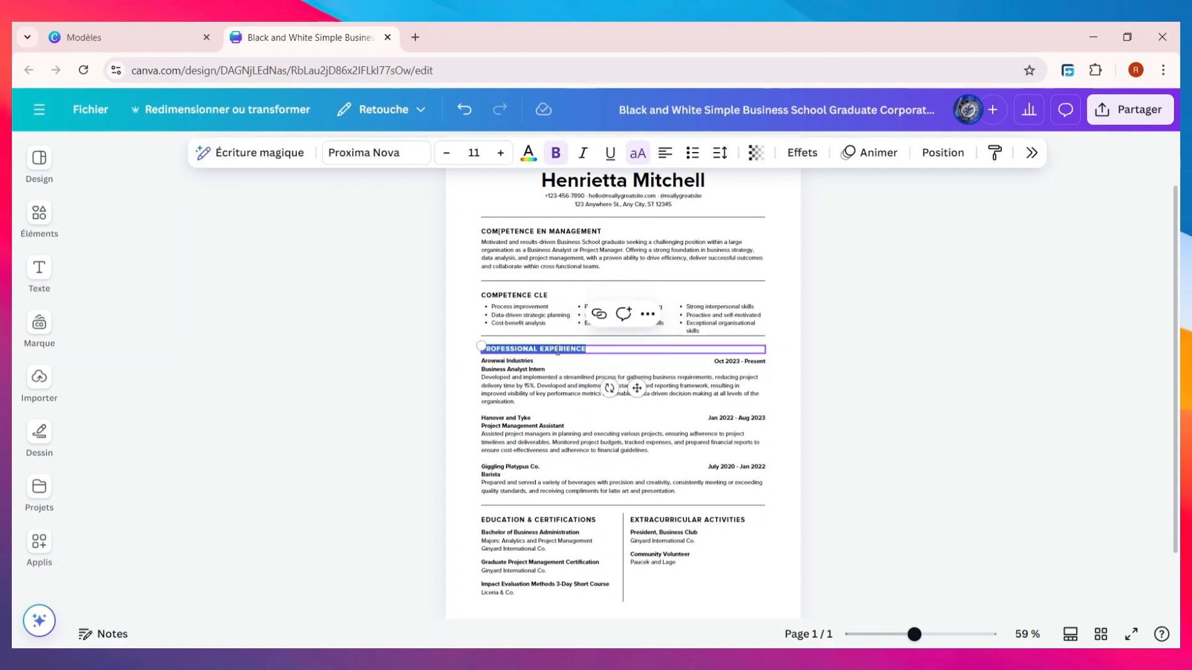
{"action": "type", "text": "EXPE"}
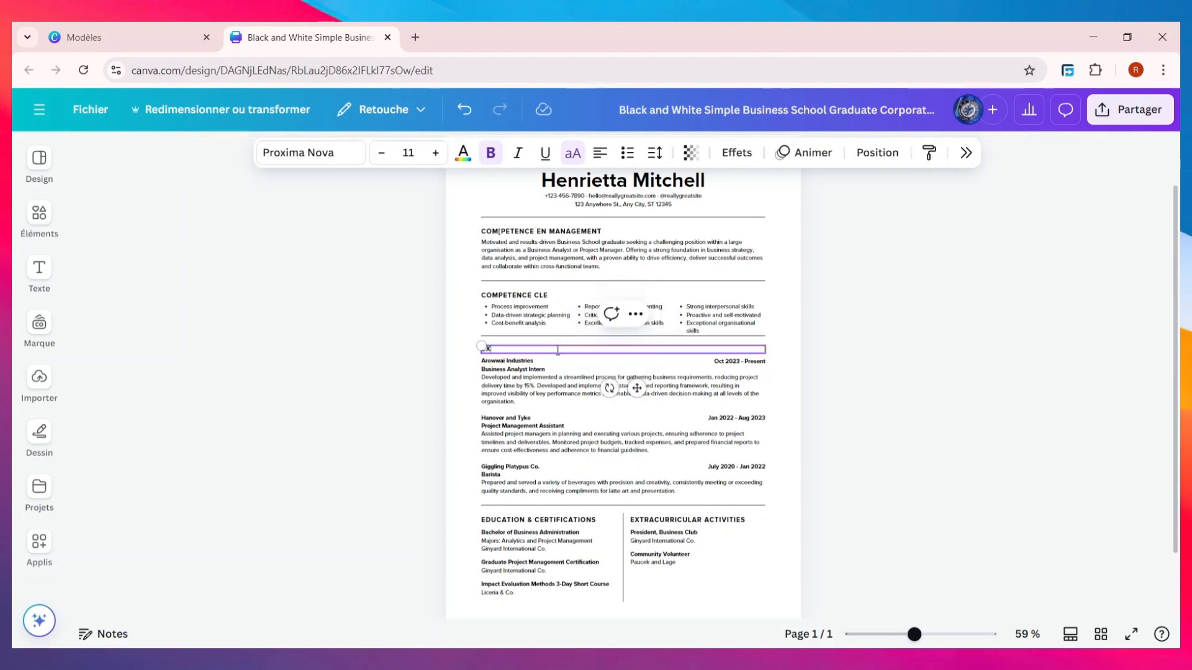
{"action": "type", "text": "RIENCE"}
{"action": "type", "text": "PROFESSION"}
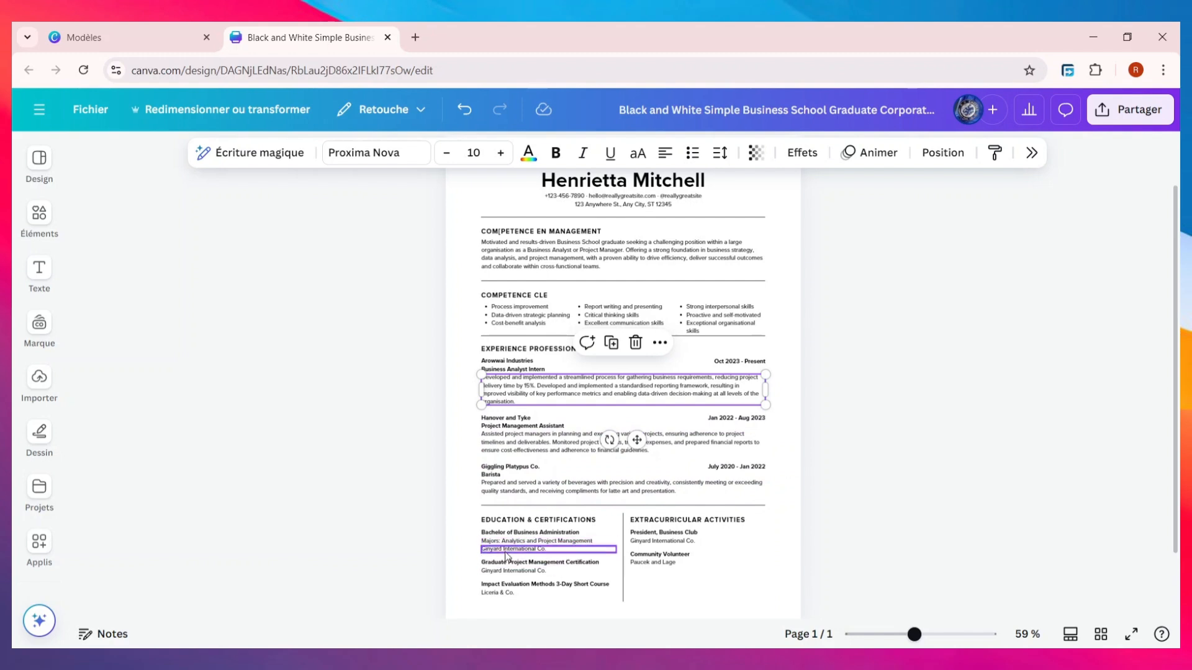
- Replace the "Education & Certifications" section heading with "DIPLOME ET CERTIFICATS"
{"action": "left_click", "coordinate": [503, 525]}
{"action": "left_click", "coordinate": [502, 522]}
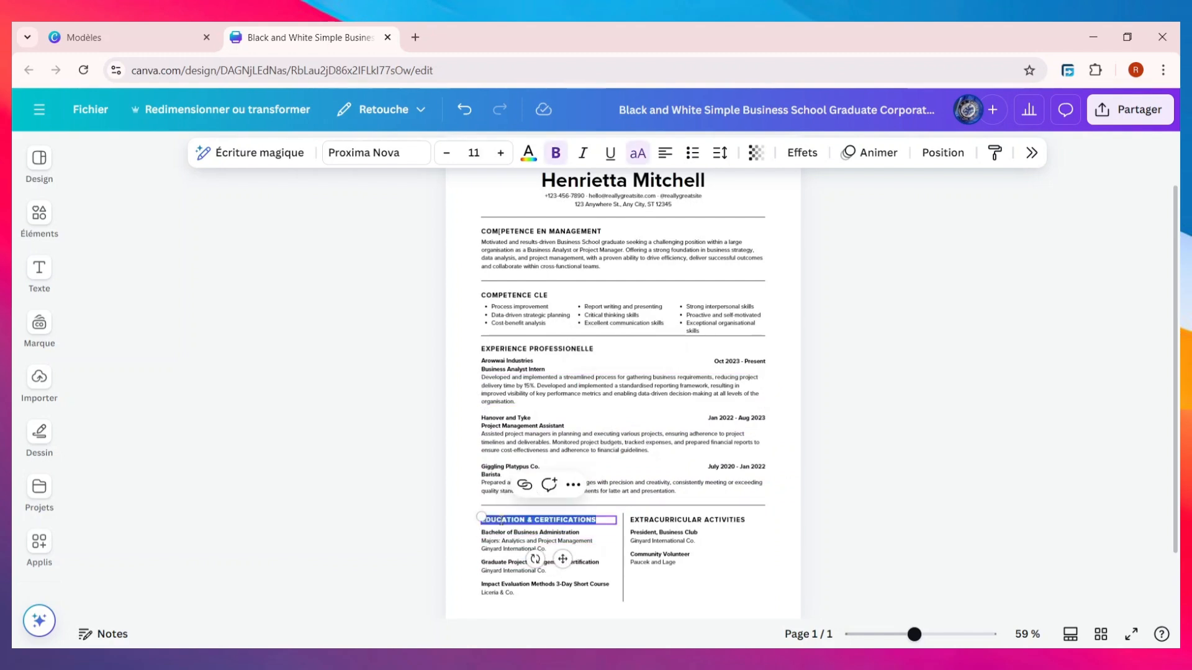
{"action": "key", "text": "BackSpace"}
{"action": "type", "text": "DIPLOME"}
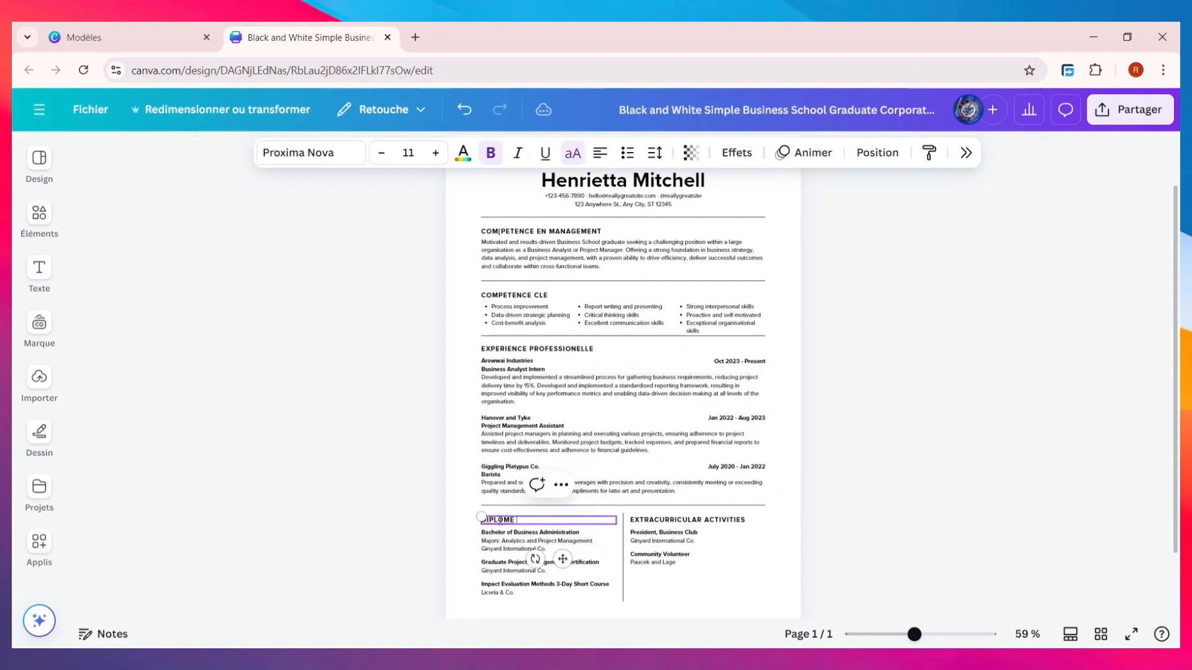
{"action": "type", "text": " ET CERTIFICATS"}
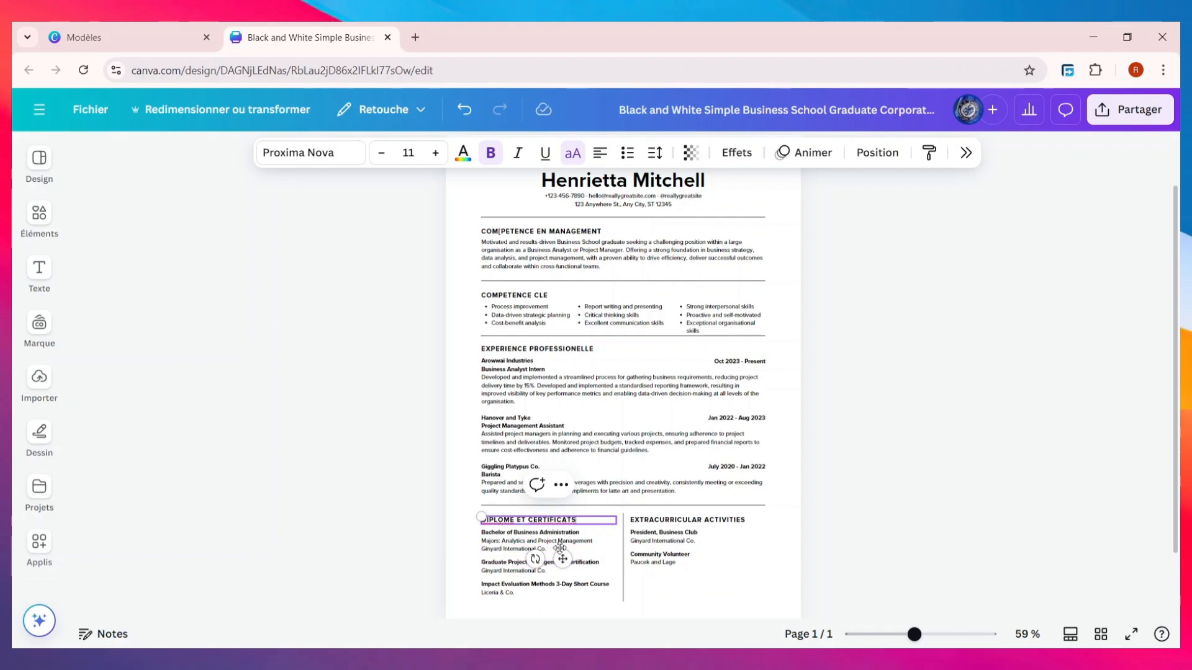
- Replace the "Extracurricular Activities" section heading with "HOBIT OU LISIR"
{"action": "left_click", "coordinate": [681, 526]}
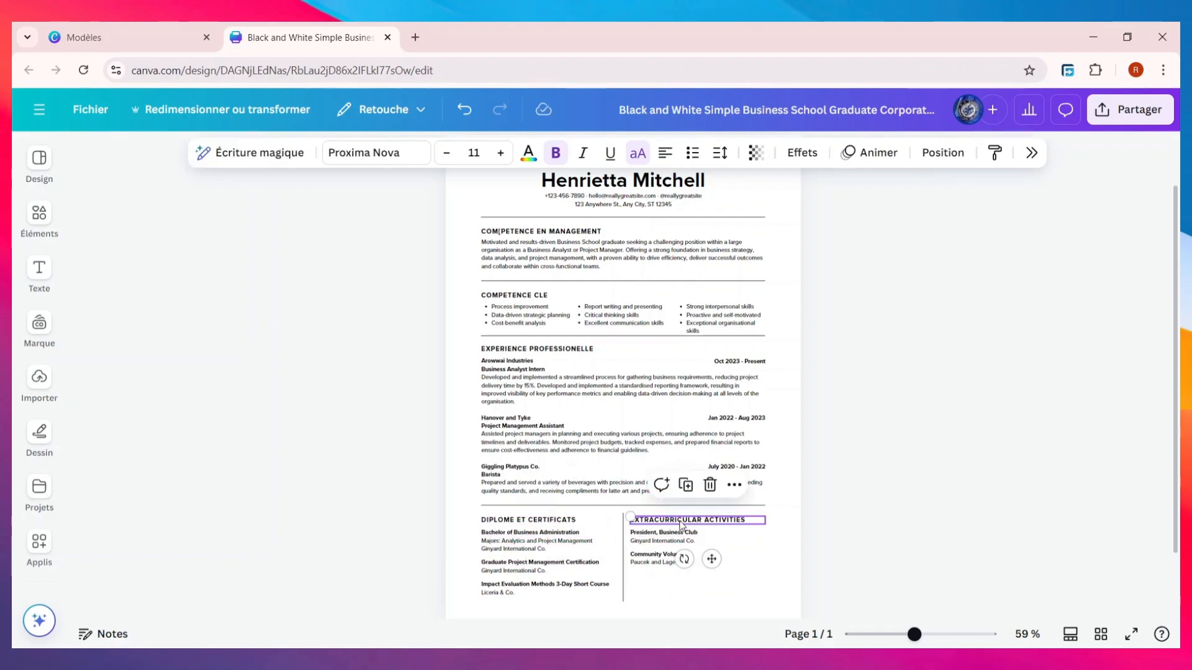
{"action": "left_click", "coordinate": [681, 522]}
{"action": "key", "text": "BackSpace"}
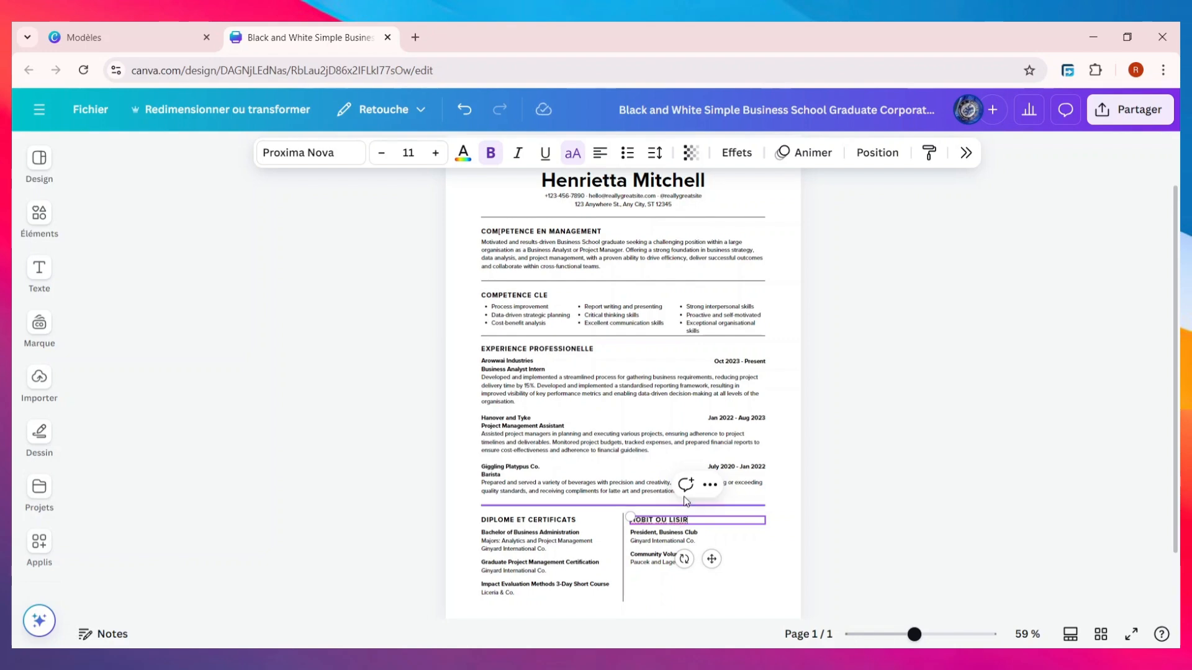
{"action": "left_click", "coordinate": [1004, 353]}
- Try the Montserrat font on the description paragraph of the first job, and undo the font change
{"action": "scroll", "coordinate": [808, 360], "scroll_direction": "up", "scroll_amount": 2}
{"action": "scroll", "coordinate": [785, 376], "scroll_direction": "down", "scroll_amount": 3}
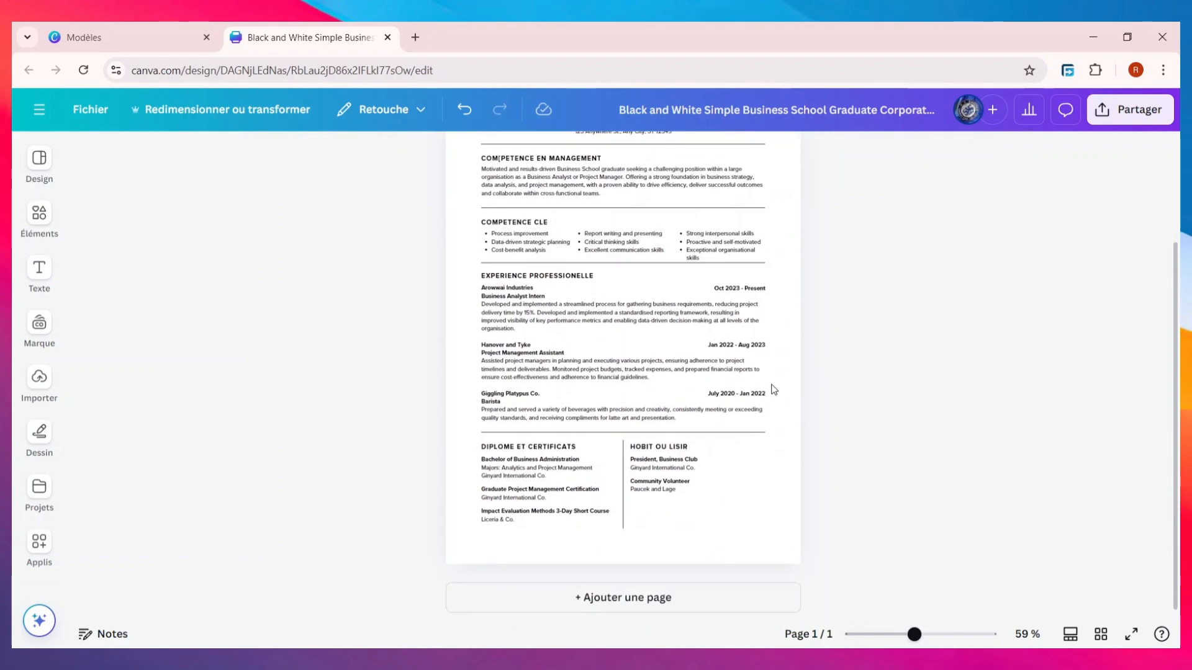
{"action": "left_click", "coordinate": [639, 321]}
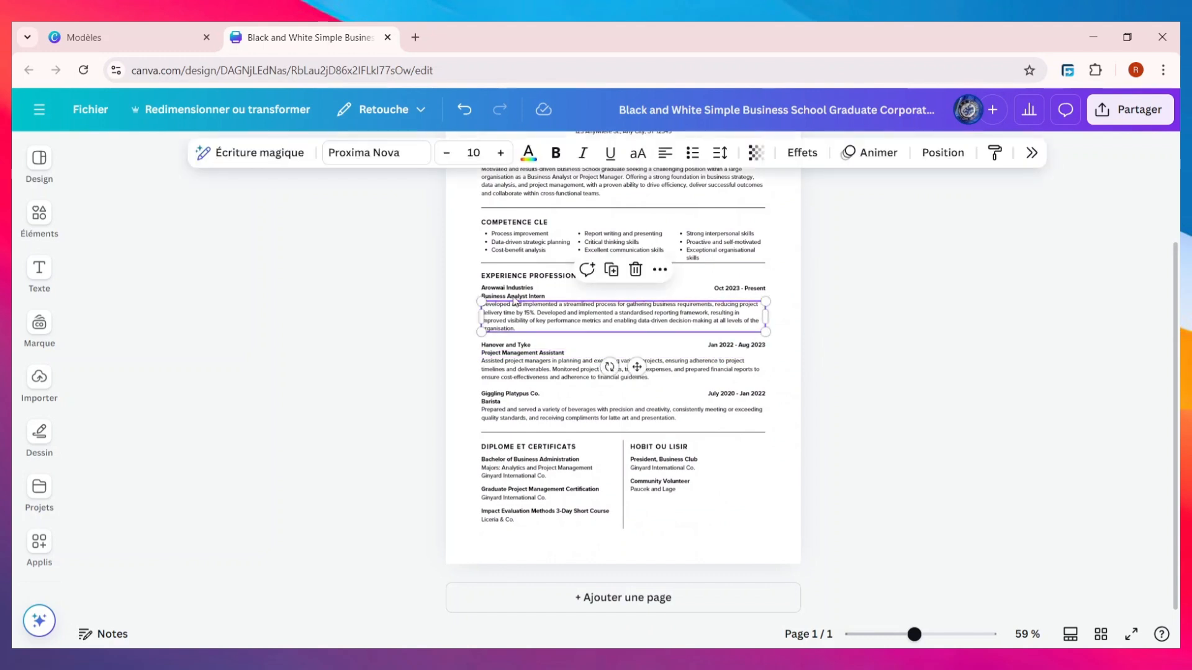
{"action": "left_click", "coordinate": [384, 153]}
{"action": "scroll", "coordinate": [1055, 385], "scroll_direction": "down", "scroll_amount": 2}
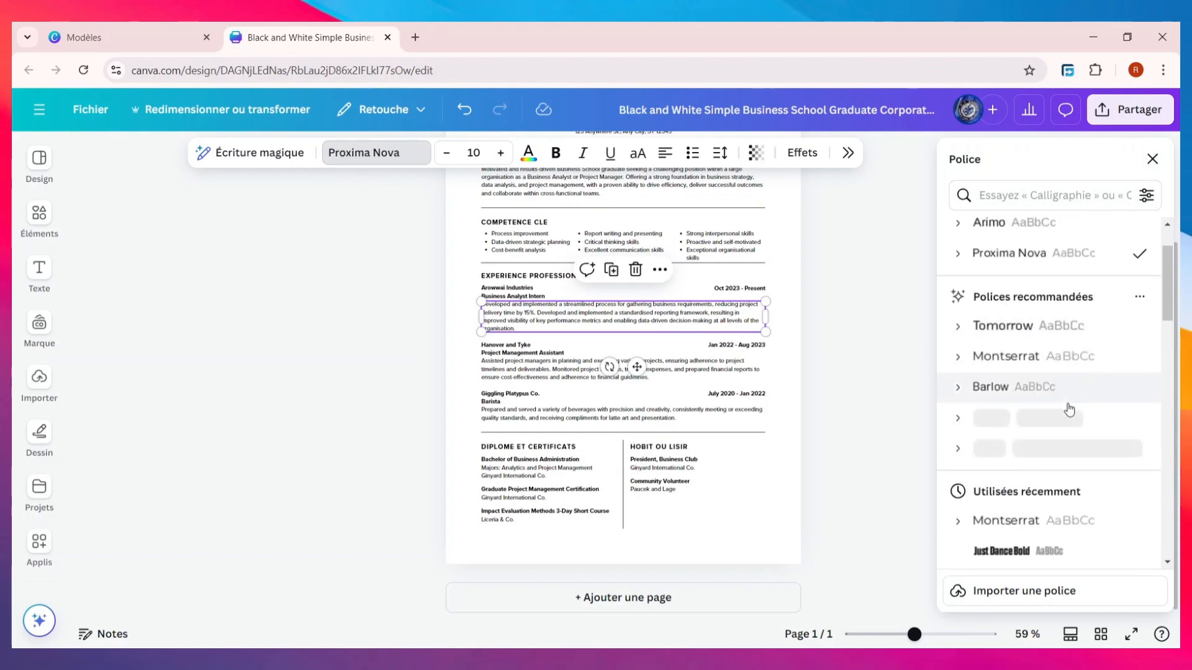
{"action": "left_click", "coordinate": [1058, 367]}
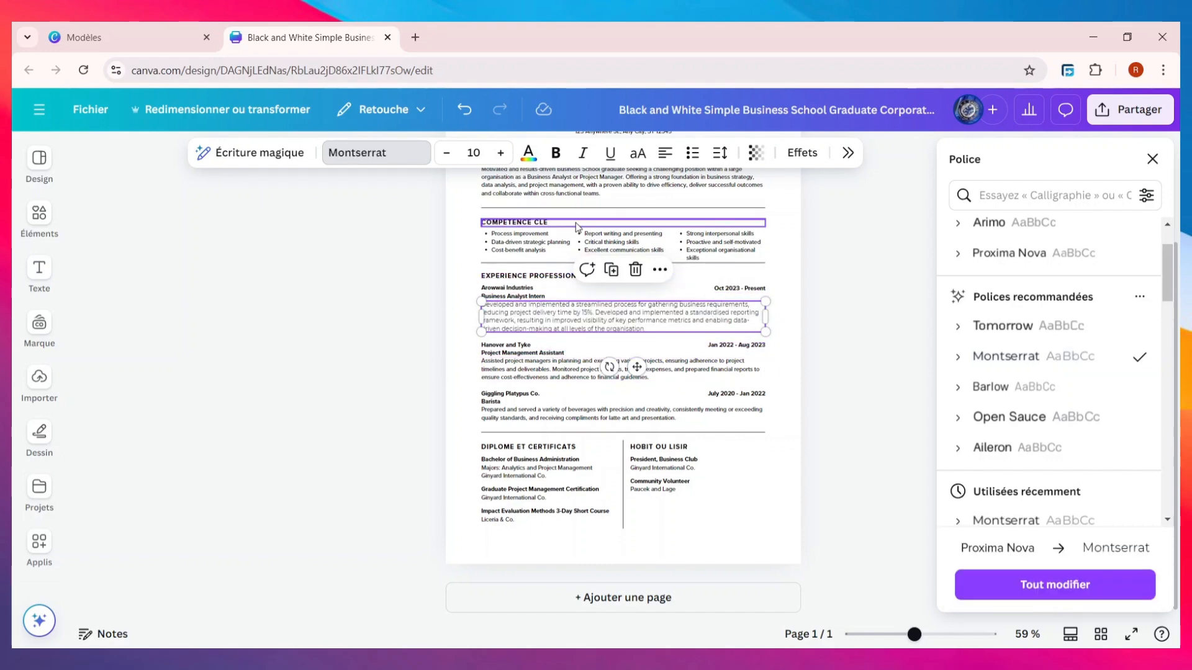
{"action": "key", "text": "ctrl+z"}
- Change the name heading at the top of the CV to the Hatton font at size 36
{"action": "scroll", "coordinate": [635, 250], "scroll_direction": "up", "scroll_amount": 3}
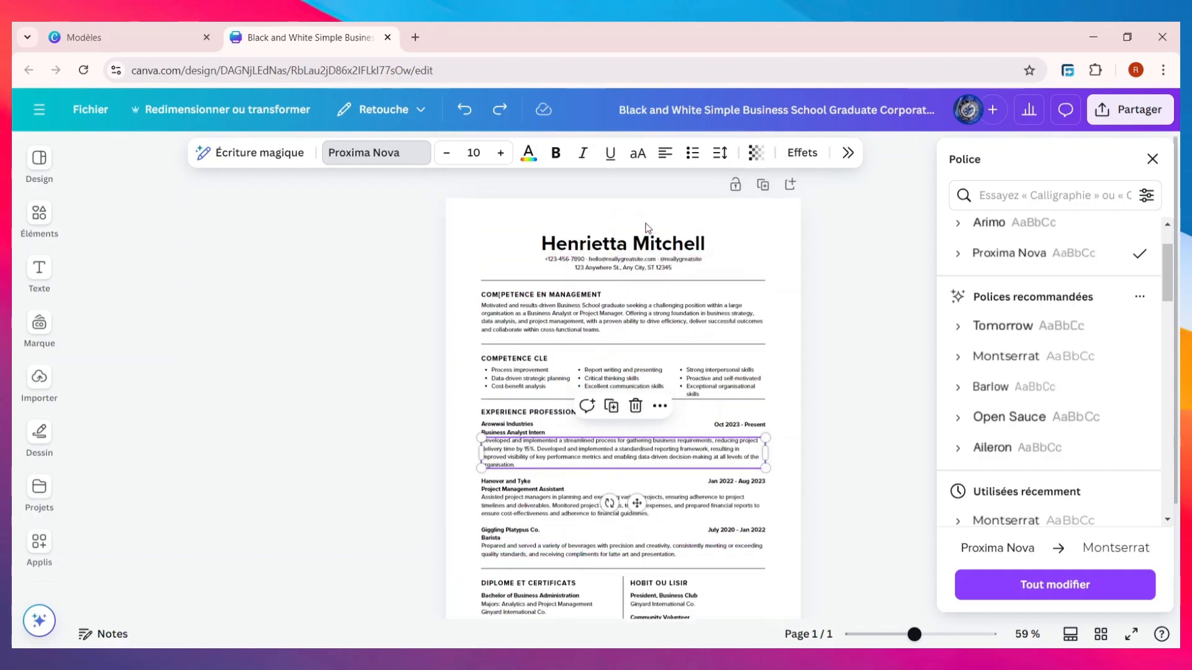
{"action": "left_click", "coordinate": [635, 250]}
{"action": "double_click", "coordinate": [636, 250]}
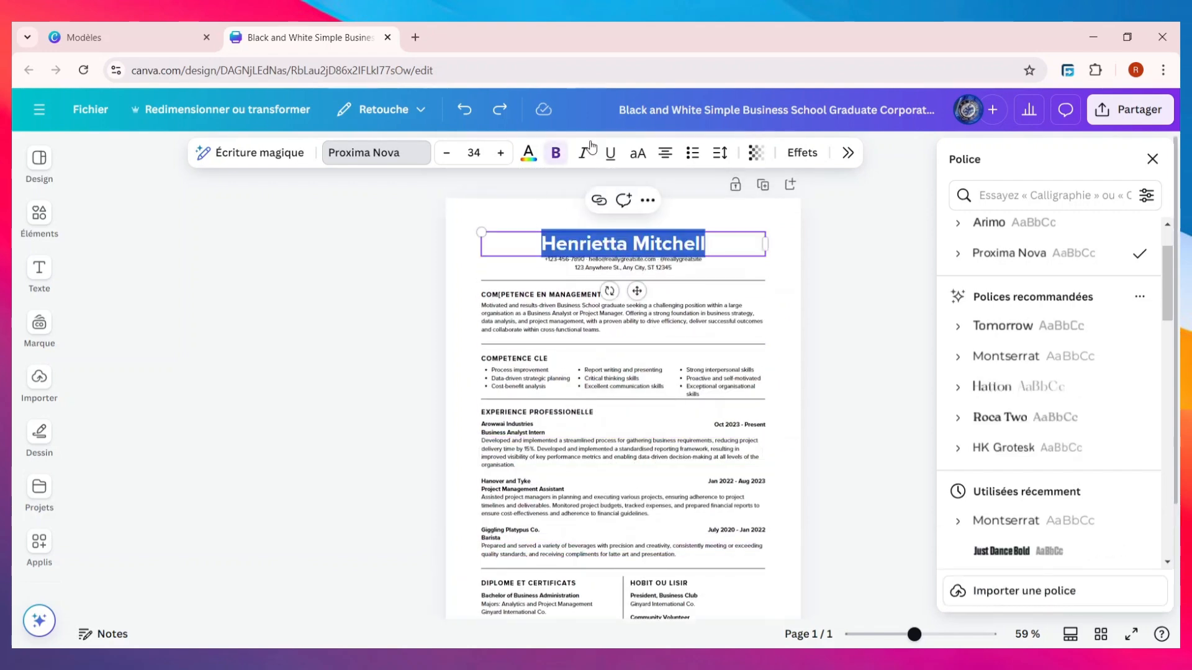
{"action": "left_click", "coordinate": [363, 152]}
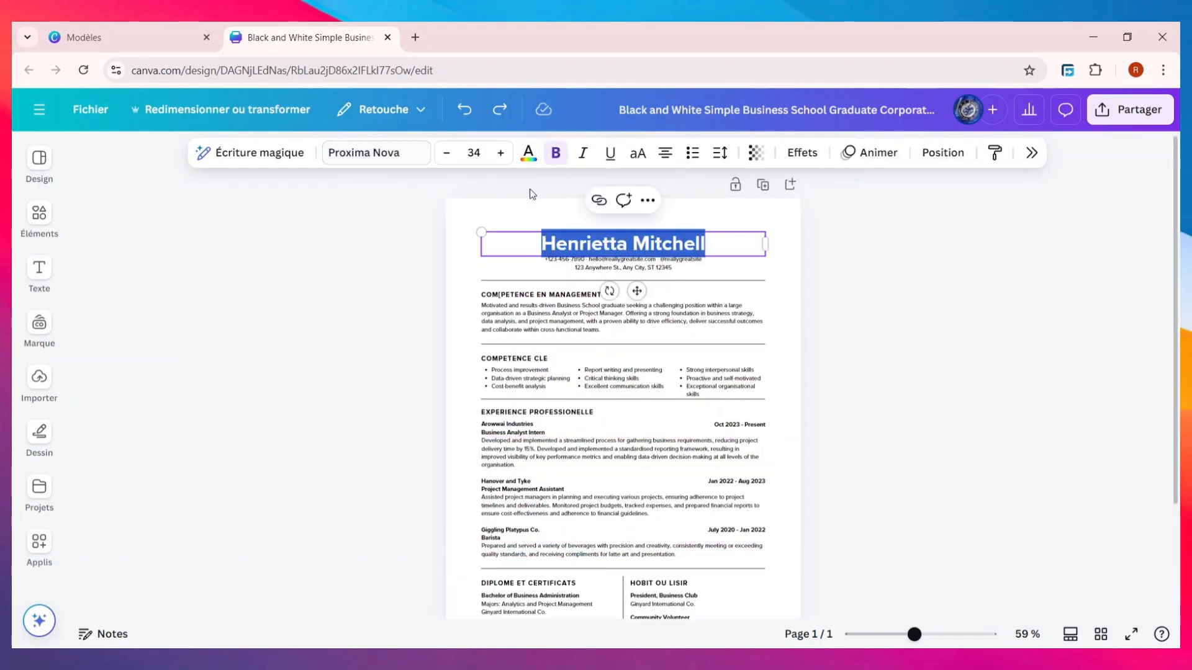
{"action": "left_click", "coordinate": [367, 153]}
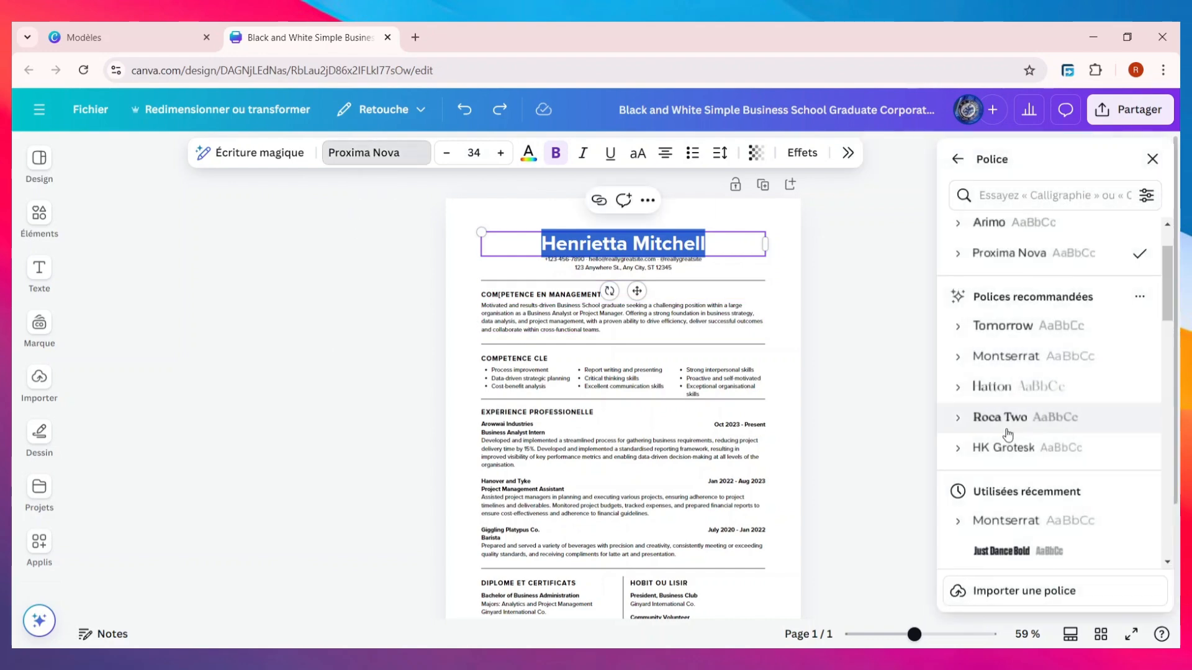
{"action": "left_click", "coordinate": [1053, 389]}
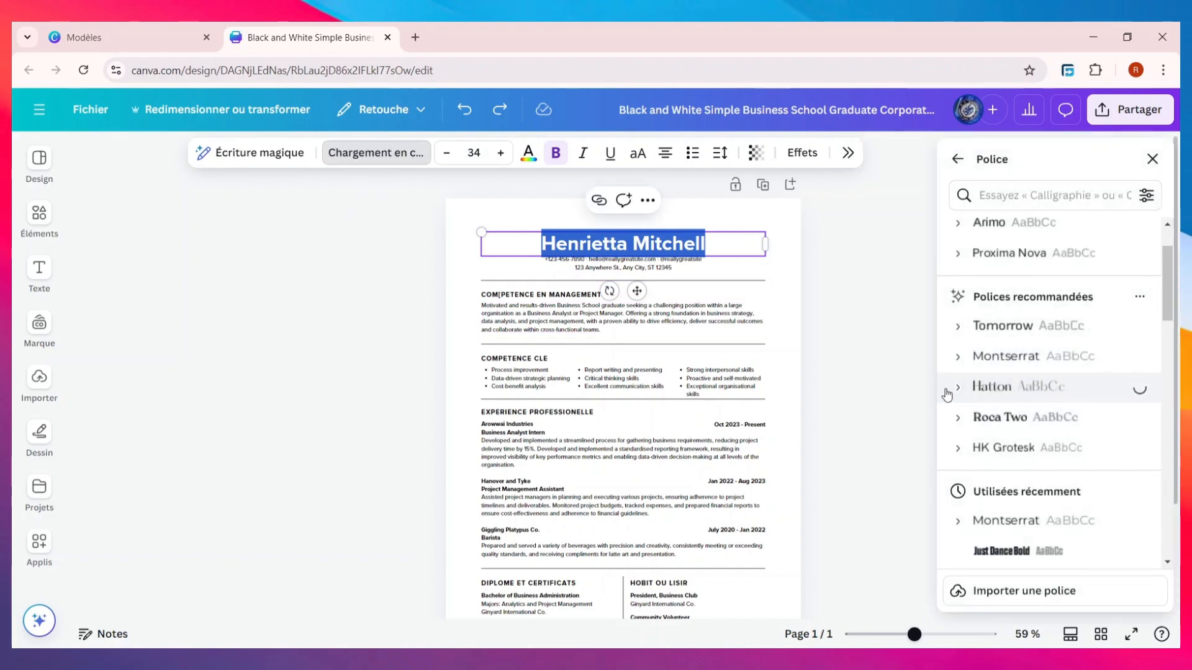
{"action": "left_click", "coordinate": [501, 161]}
{"action": "left_click", "coordinate": [502, 160]}
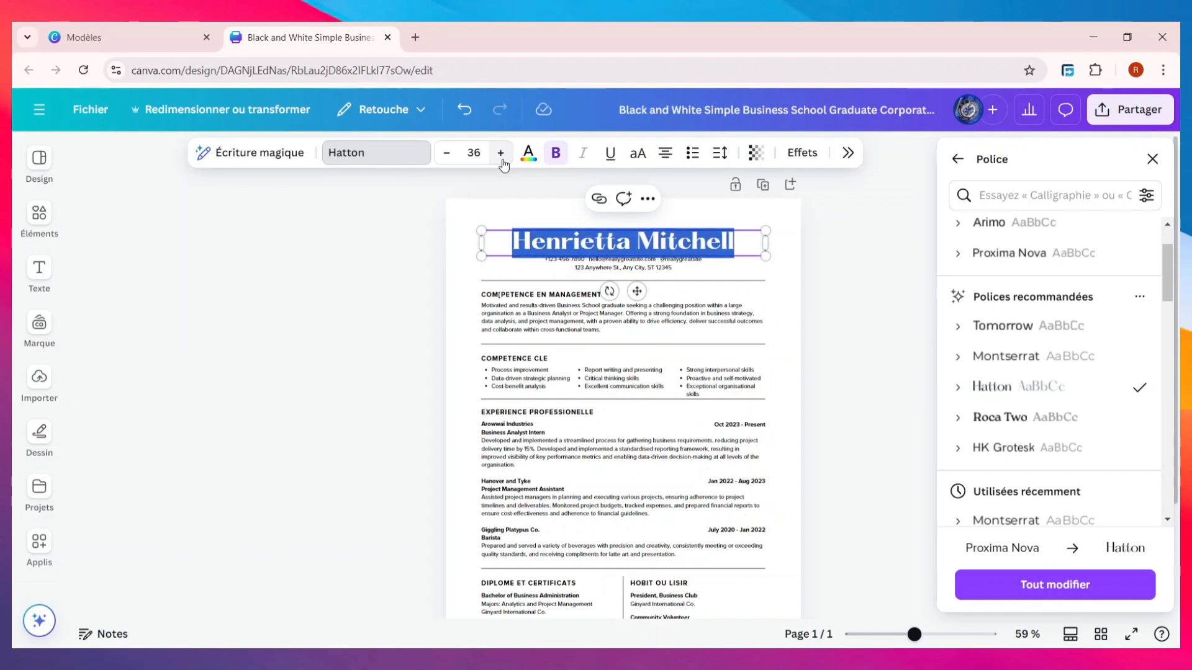
{"action": "key", "text": "Escape"}
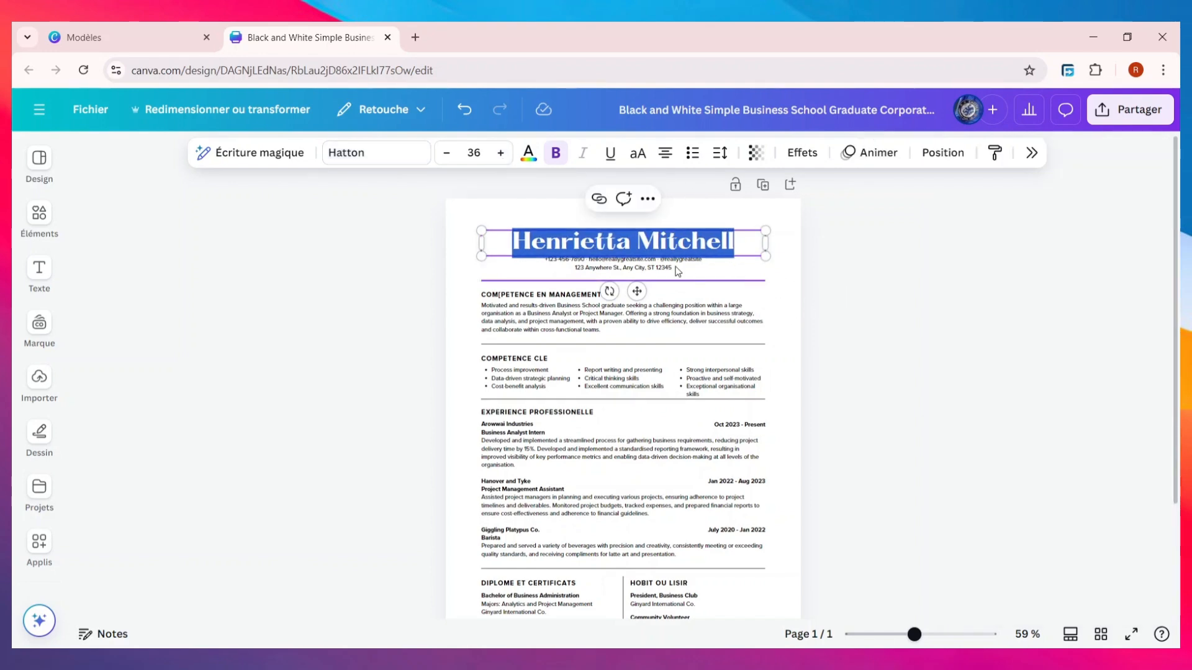
- Move the name heading and the contact details beneath it slightly higher on the page
{"action": "left_click", "coordinate": [941, 293]}
{"action": "left_click_drag", "start_coordinate": [671, 248], "coordinate": [666, 234]}
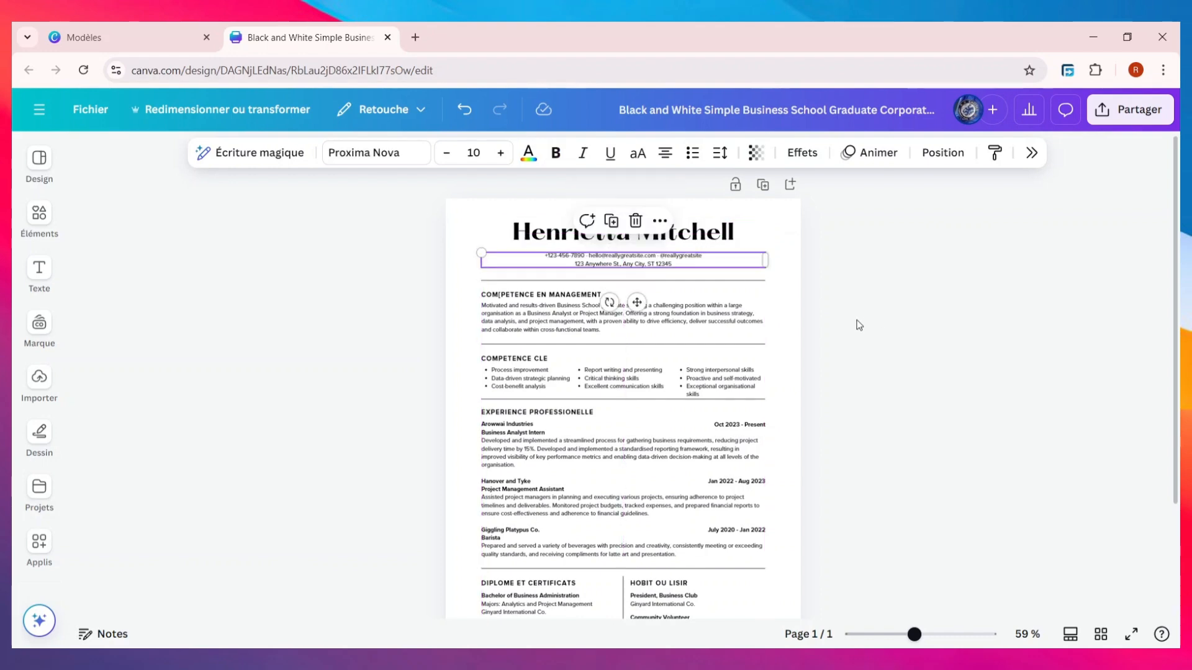
{"action": "left_click", "coordinate": [864, 319]}
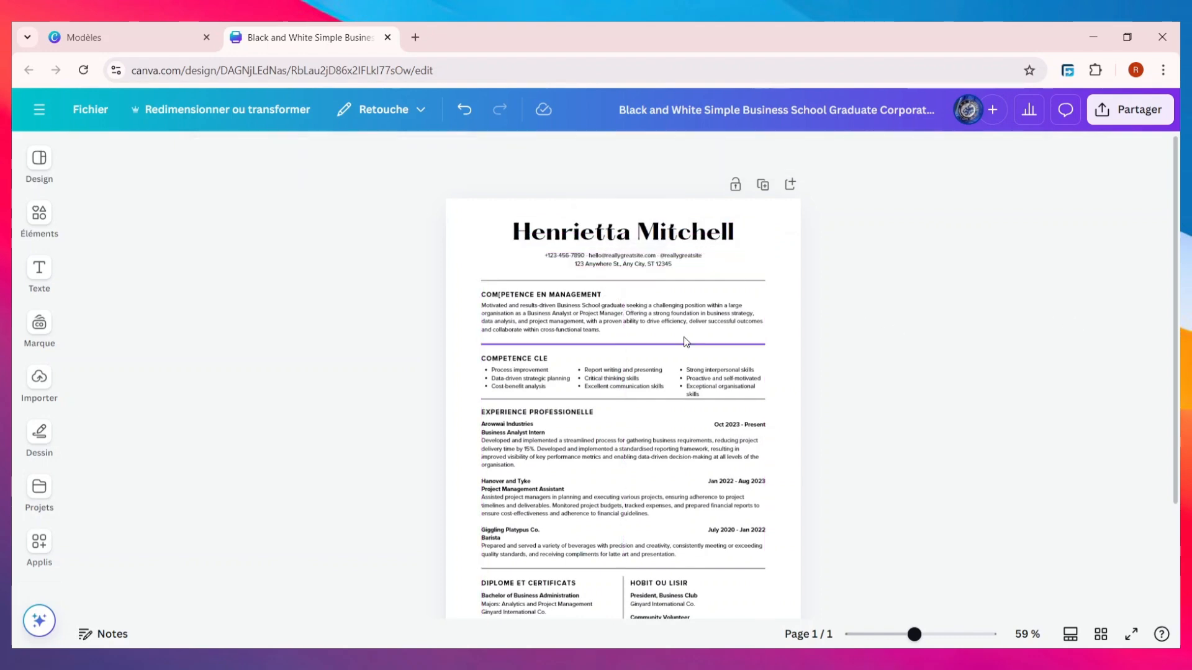
- Download the finished CV as a standard PDF file
{"action": "scroll", "coordinate": [621, 453], "scroll_direction": "down", "scroll_amount": 3}
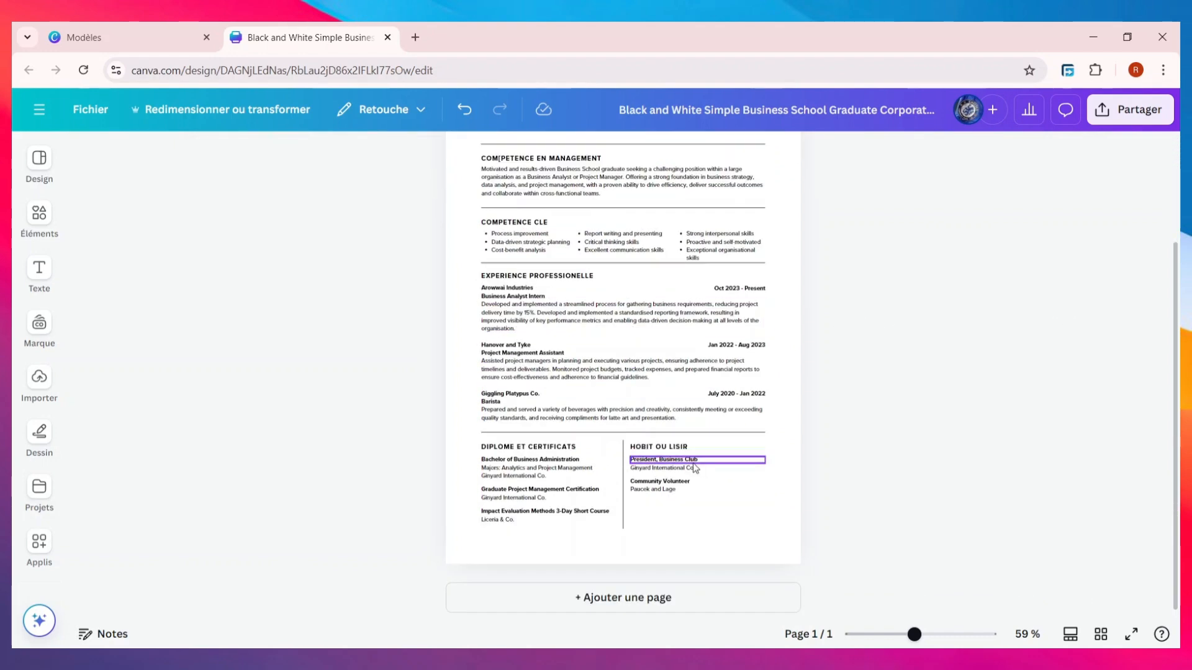
{"action": "scroll", "coordinate": [682, 453], "scroll_direction": "up", "scroll_amount": 3}
{"action": "left_click", "coordinate": [1124, 110]}
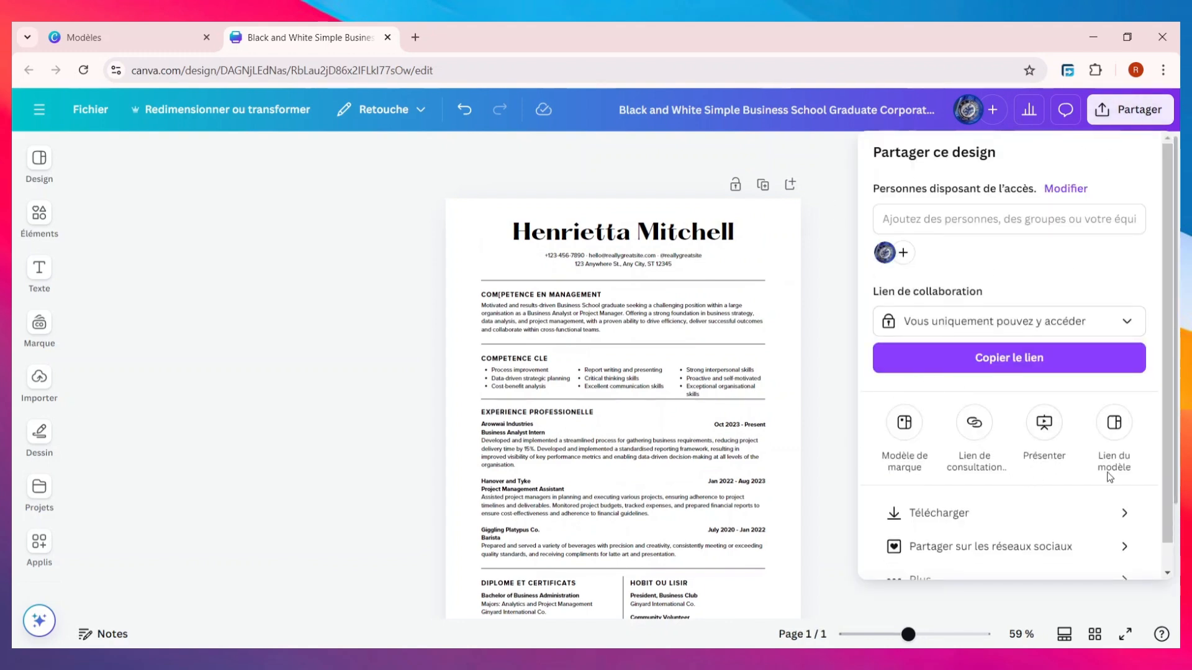
{"action": "left_click", "coordinate": [1008, 513]}
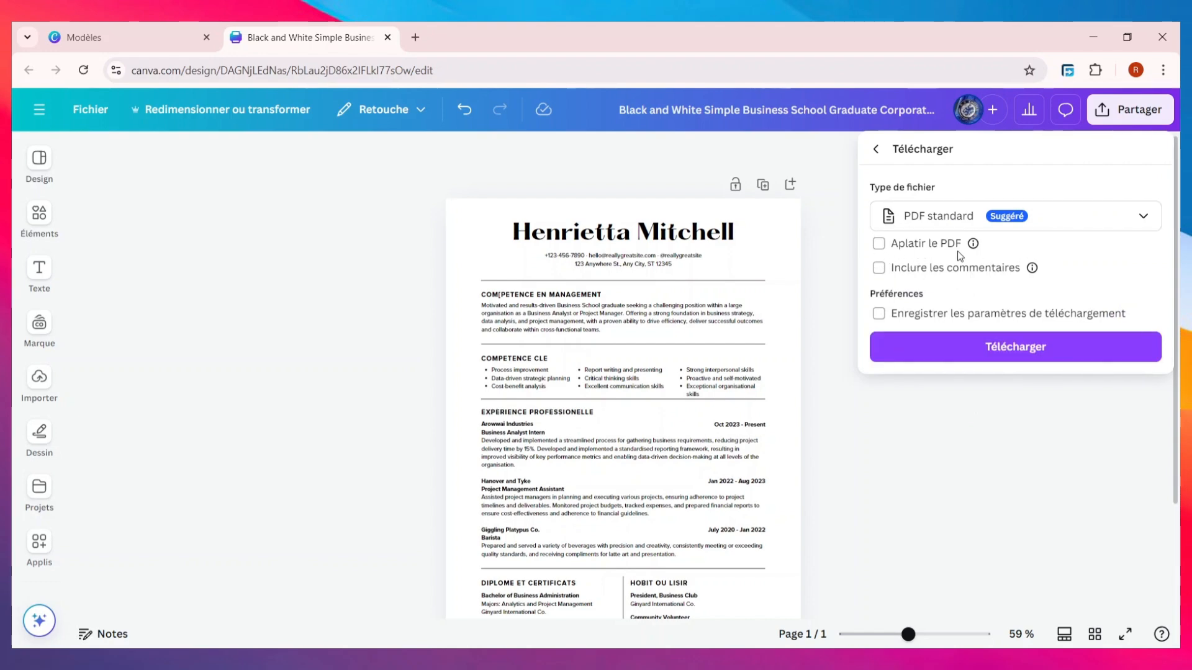
{"action": "left_click", "coordinate": [1010, 225]}
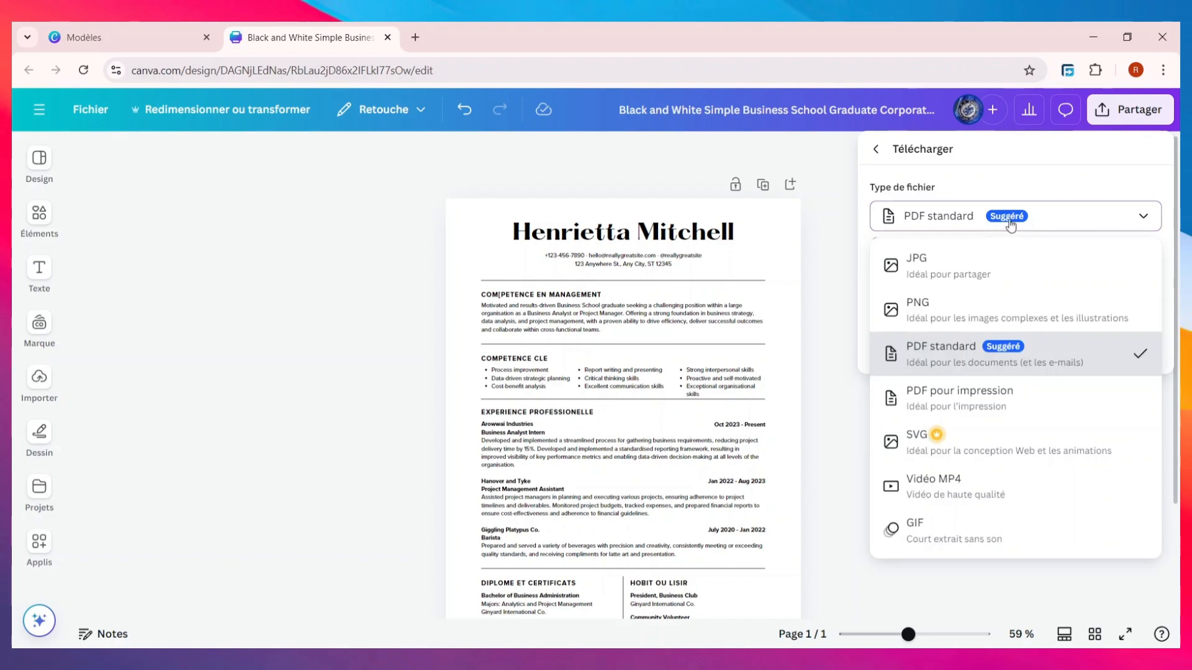
{"action": "left_click", "coordinate": [1068, 229]}
{"action": "left_click", "coordinate": [1025, 346]}
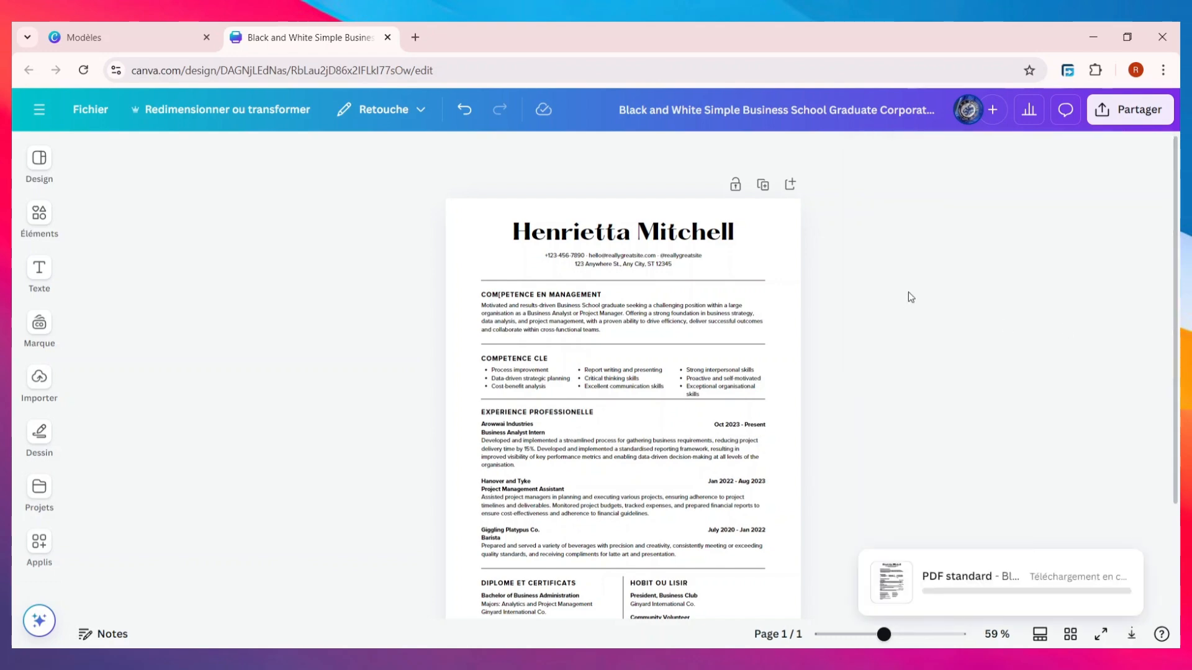